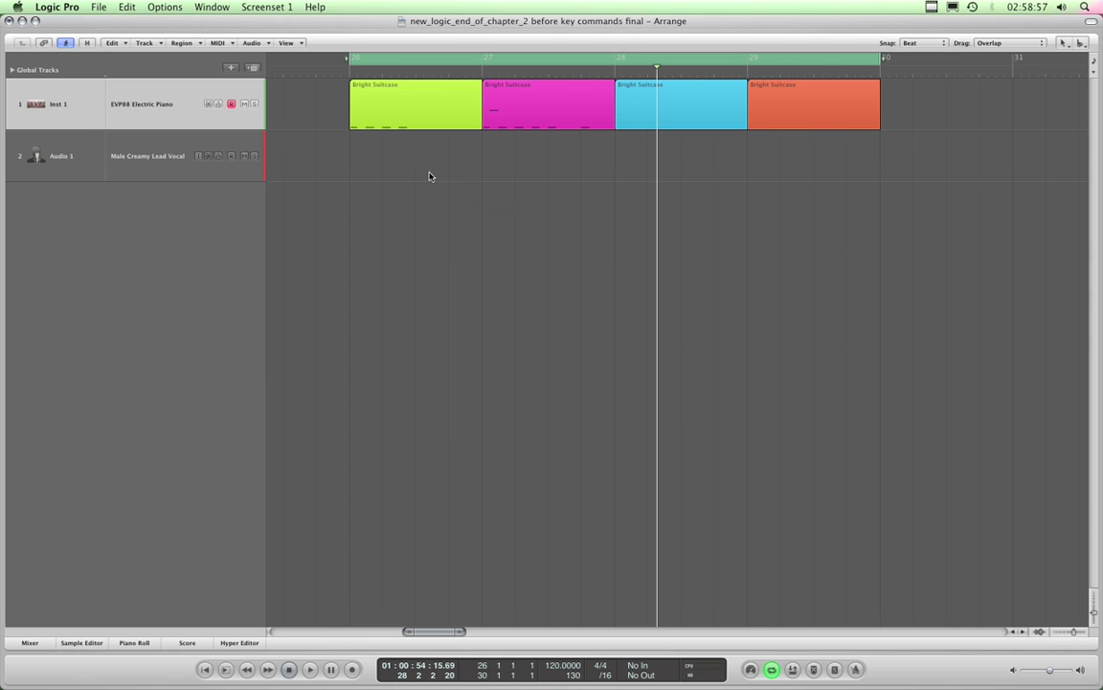
Select the green and magenta regions and toggle their mute on and off with Ctrl+M
left_click_drag(546, 157, 431, 111)
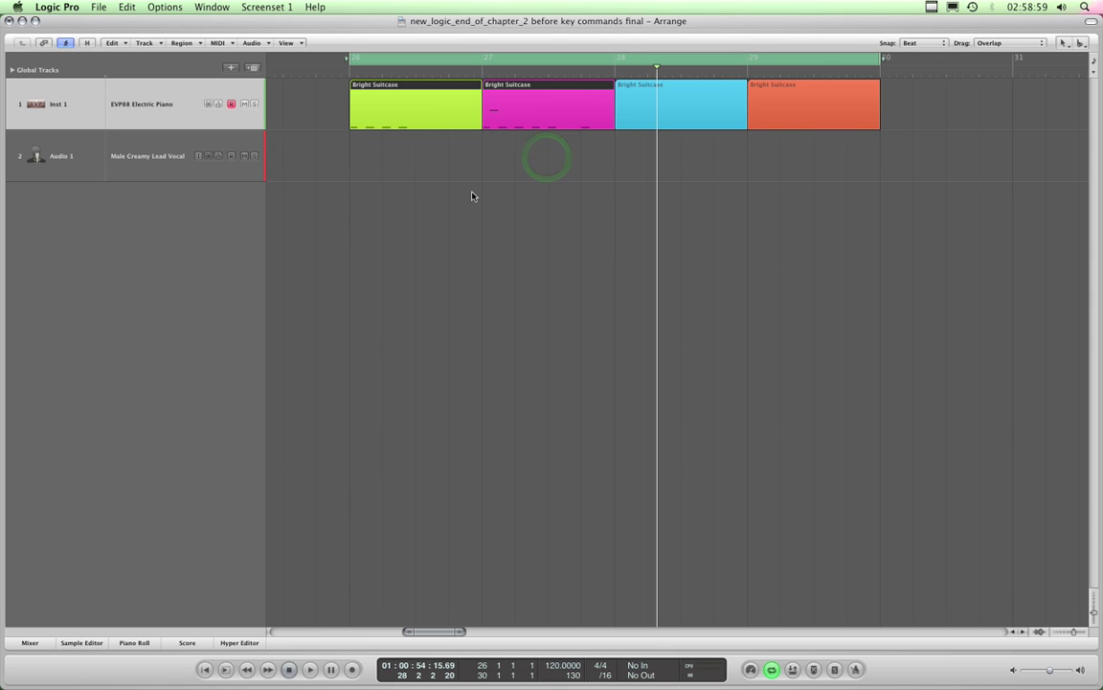
key("ctrl+m")
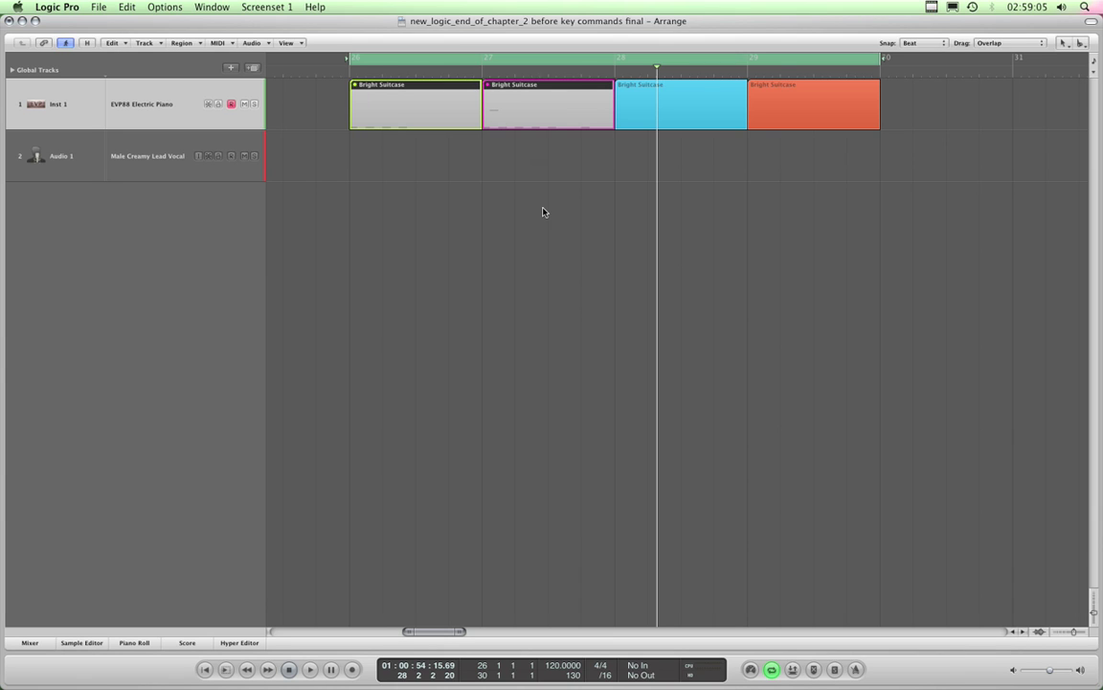
key("ctrl+m")
key("ctrl+m")
key("ctrl+m")
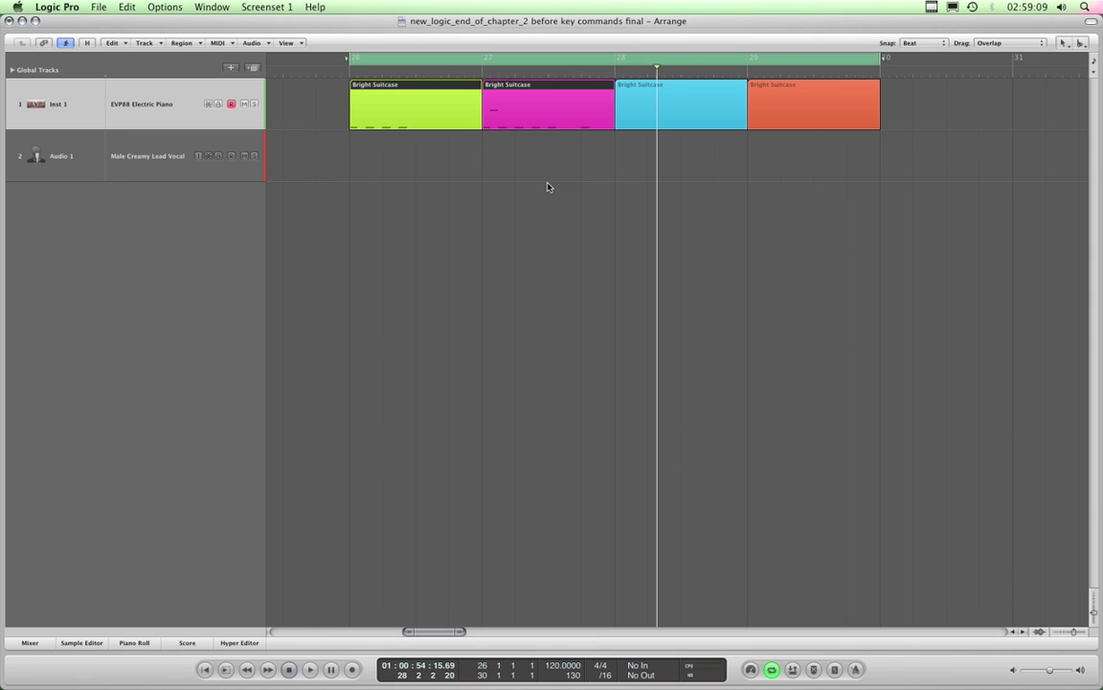
key("ctrl+m")
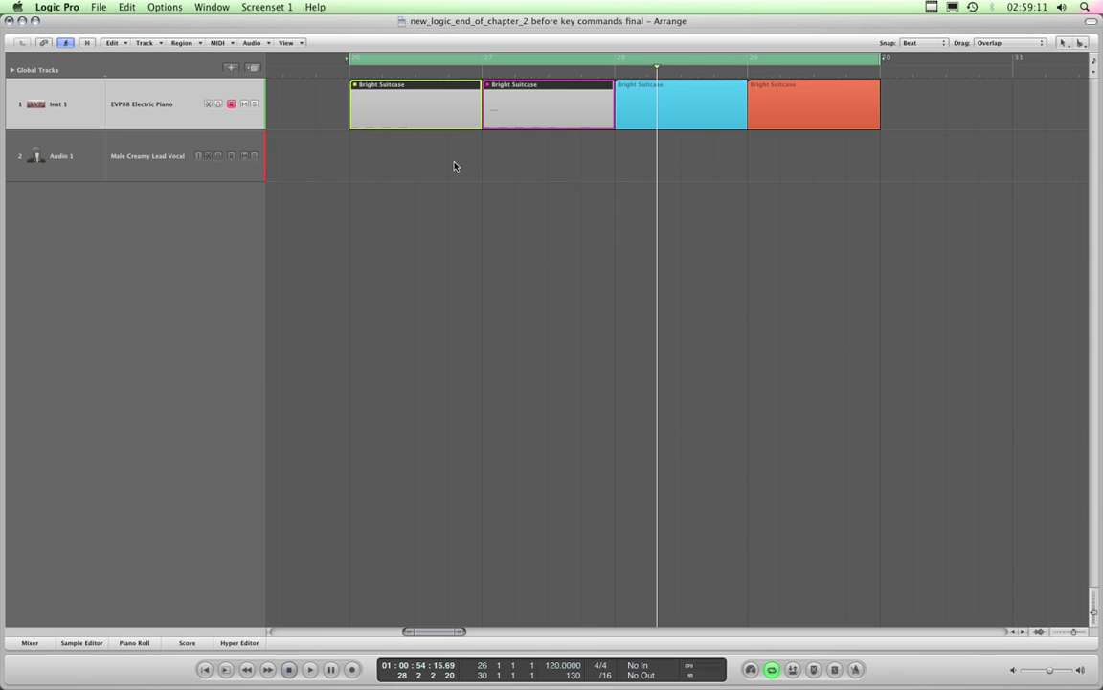
key("ctrl+m")
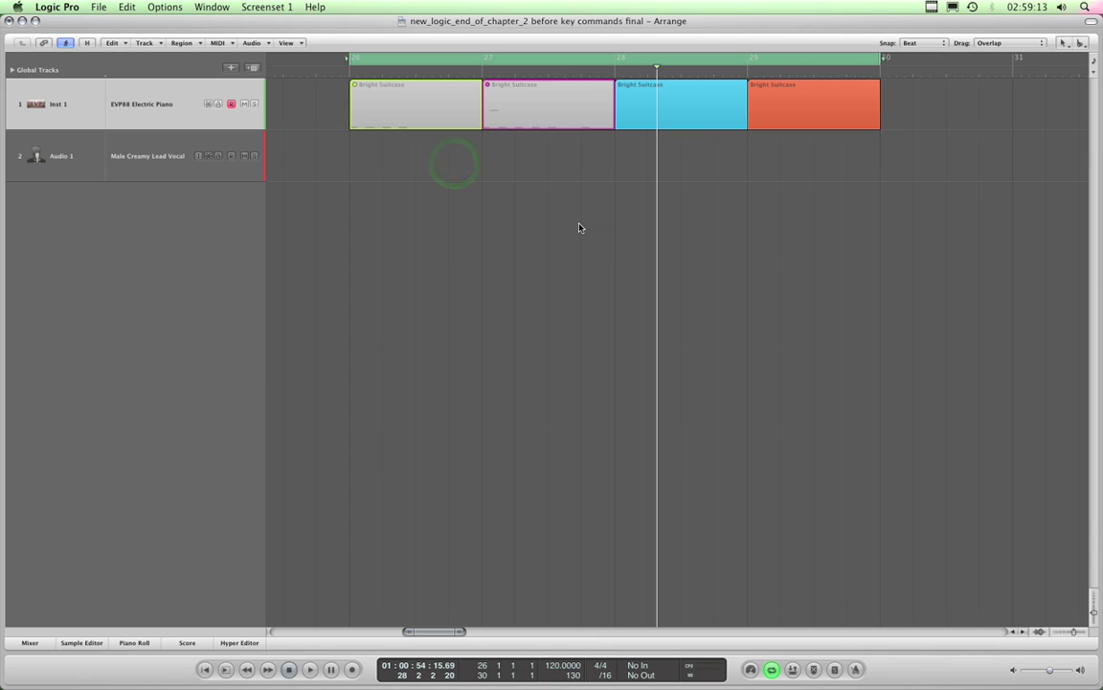
key("ctrl+m")
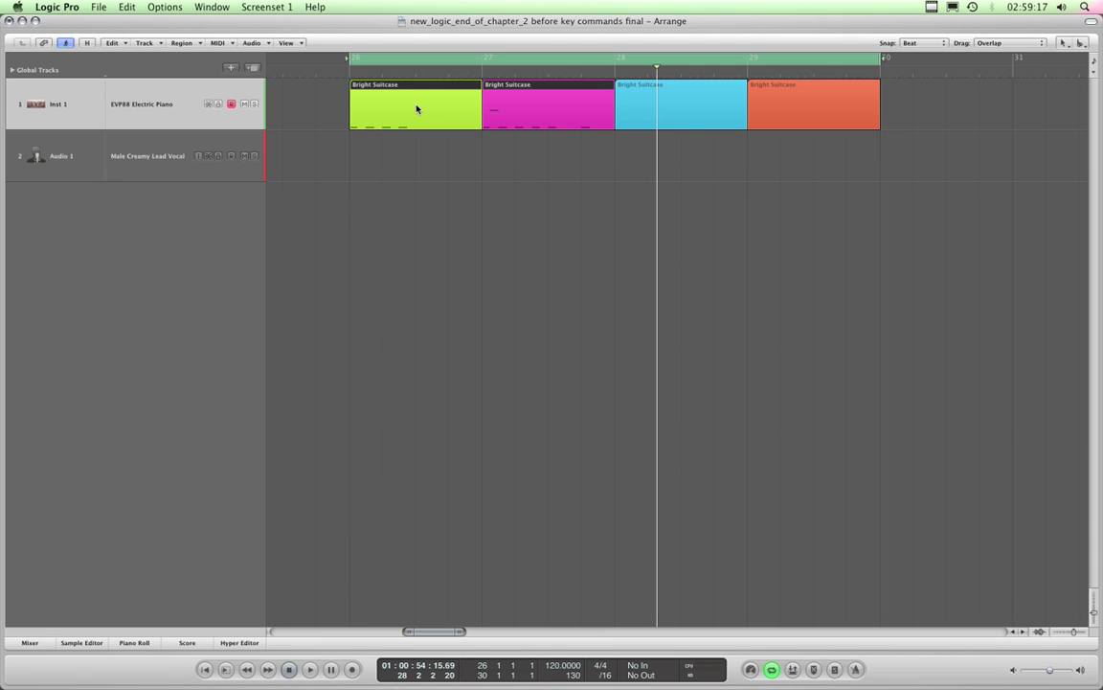
Reselect the green and magenta regions, mute and unmute them and the Inst 1 track, then mute them with M
left_click(550, 167)
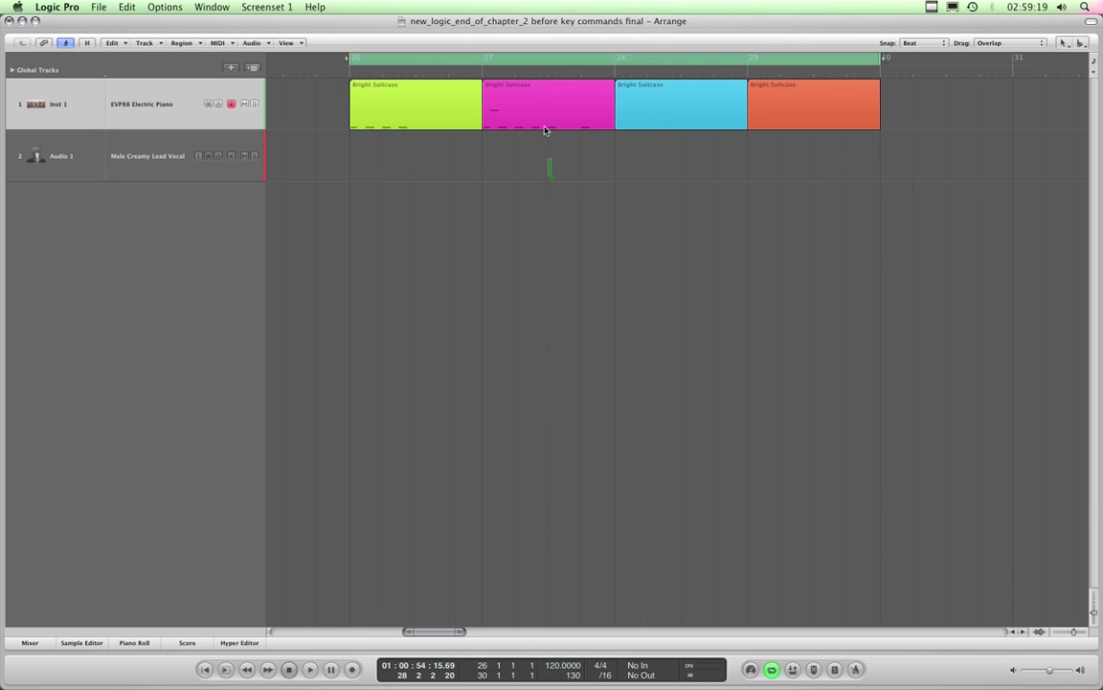
left_click_drag(544, 129, 419, 86)
key("ctrl+m")
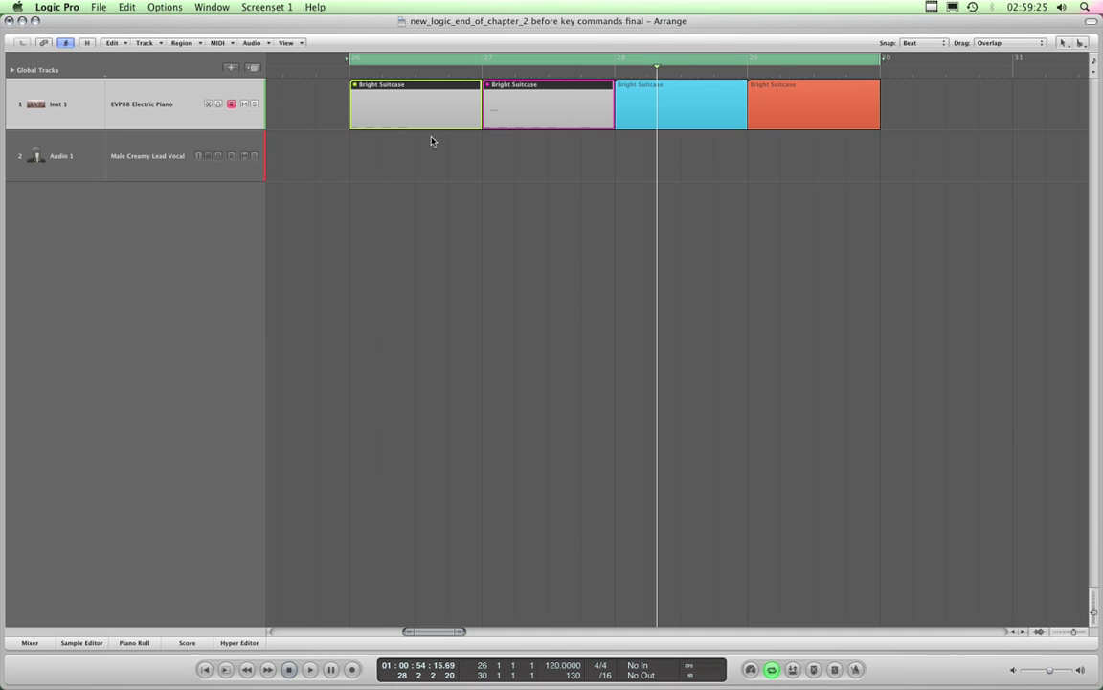
key("ctrl+m")
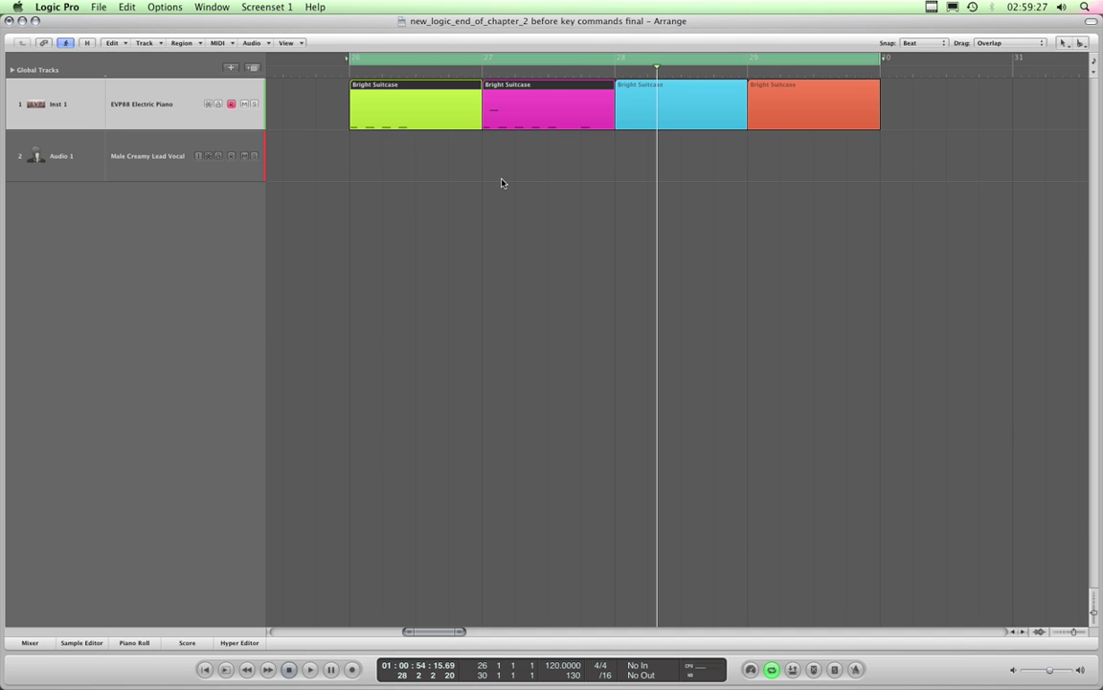
key("ctrl+m")
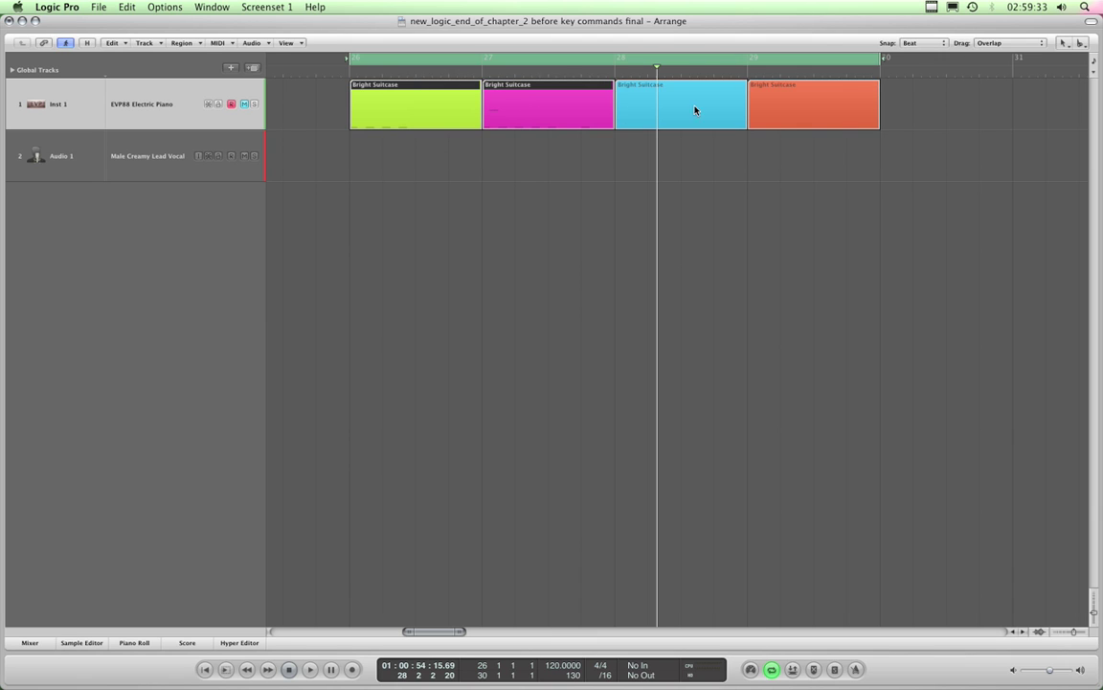
left_click(244, 105)
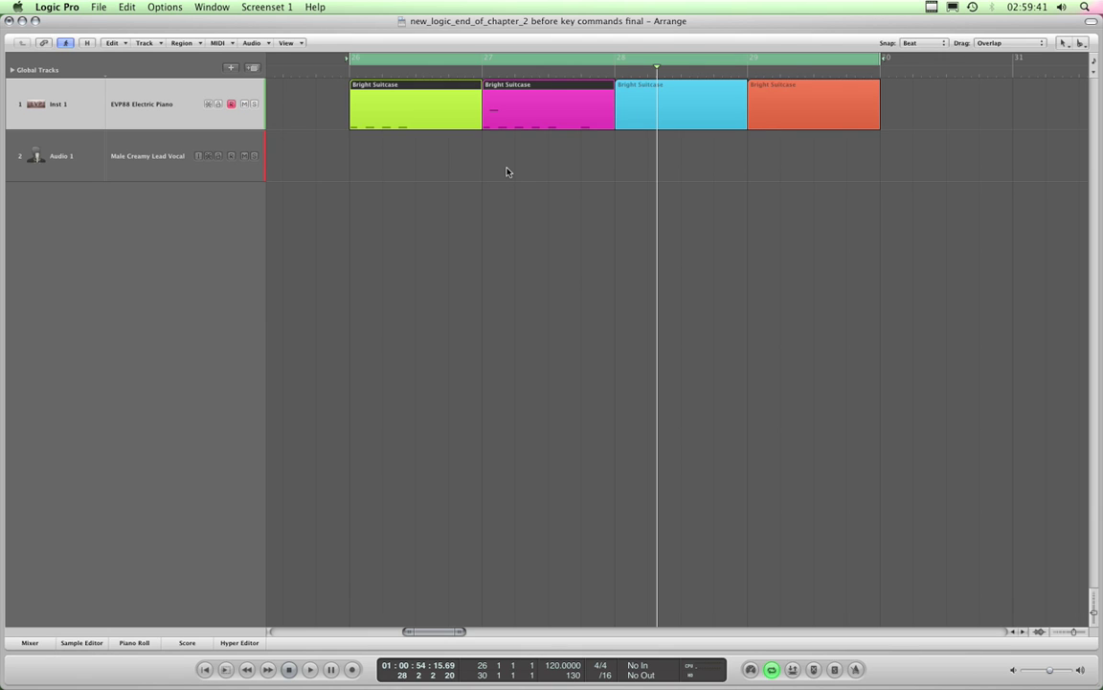
key("m")
key("m")
Solo the first two Bright Suitcase regions
left_click(506, 170)
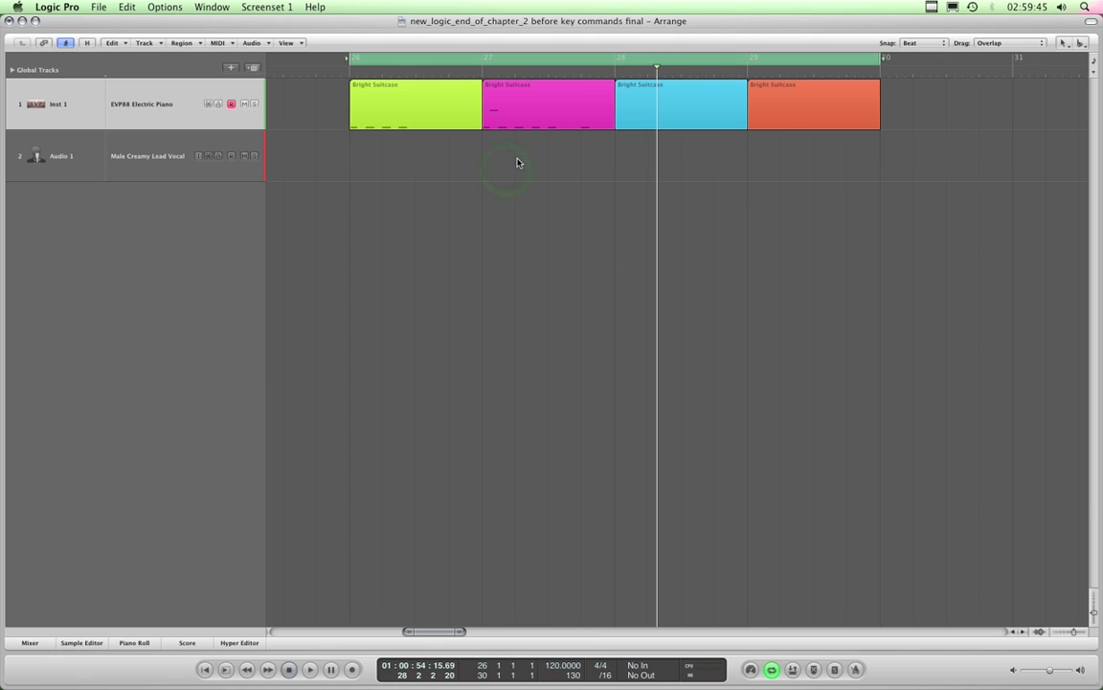
left_click_drag(523, 162, 442, 104)
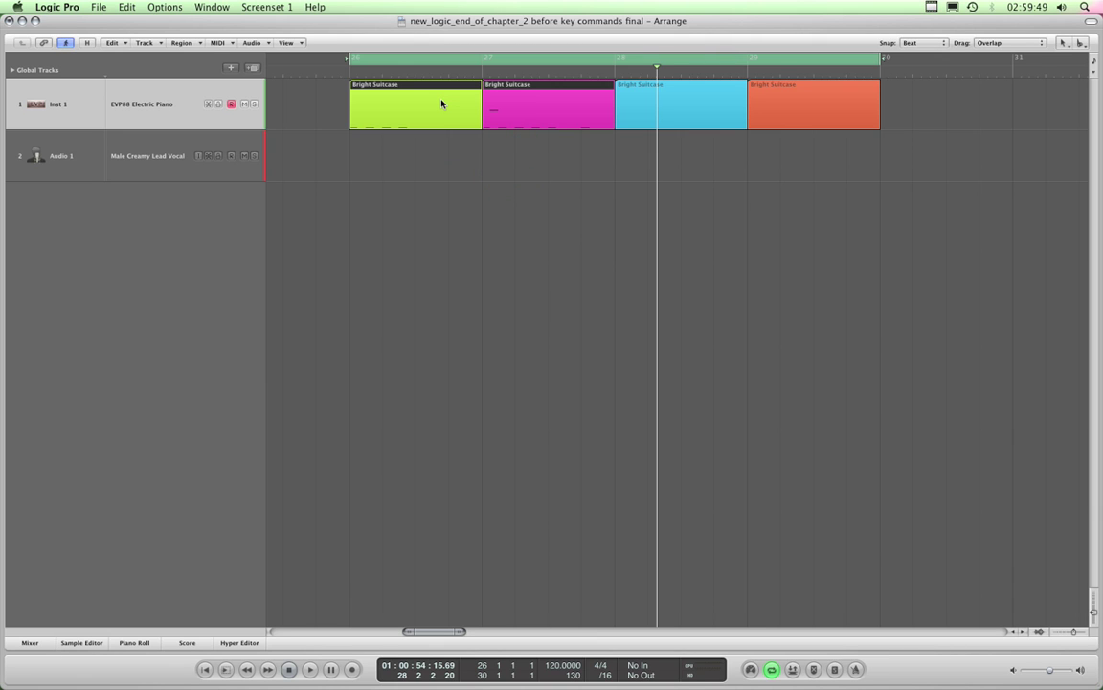
key("ctrl+s")
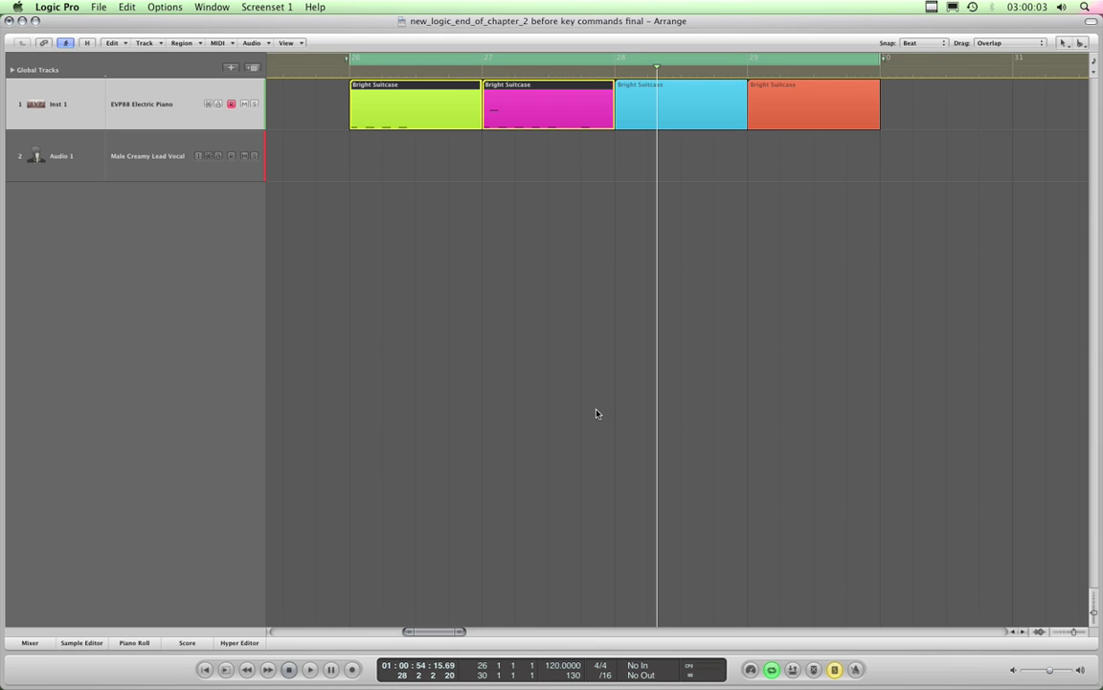
Change the soloed selection to the yellow and pink regions, then the first three, then deselect all
left_click(533, 167)
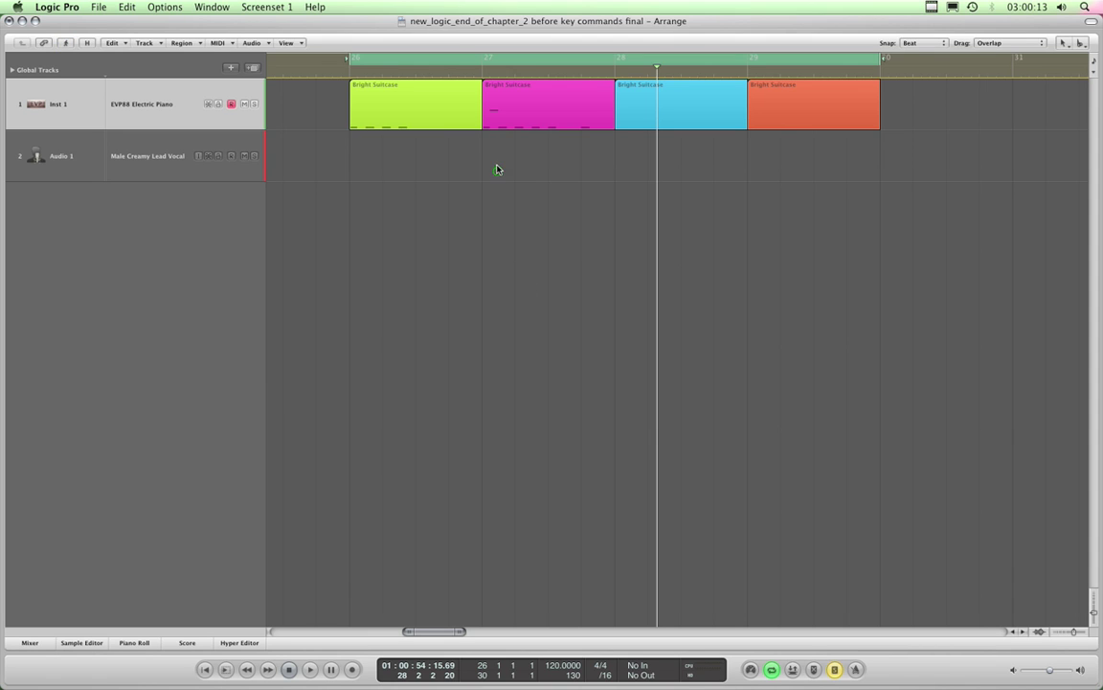
left_click_drag(496, 171, 475, 104)
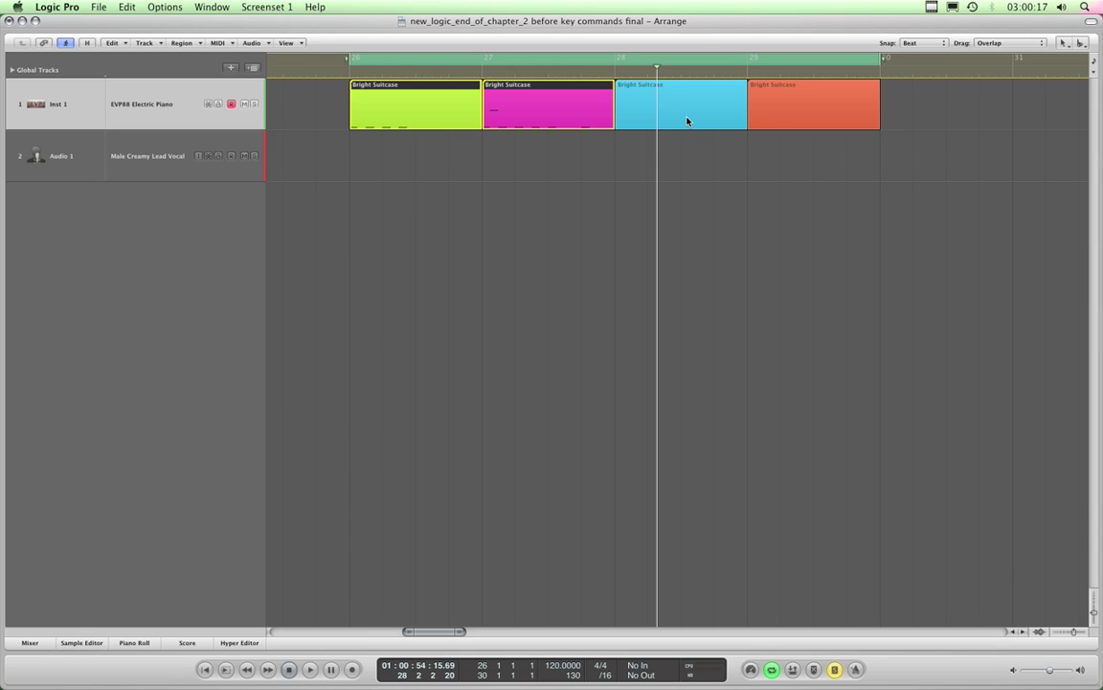
left_click_drag(684, 155, 393, 109)
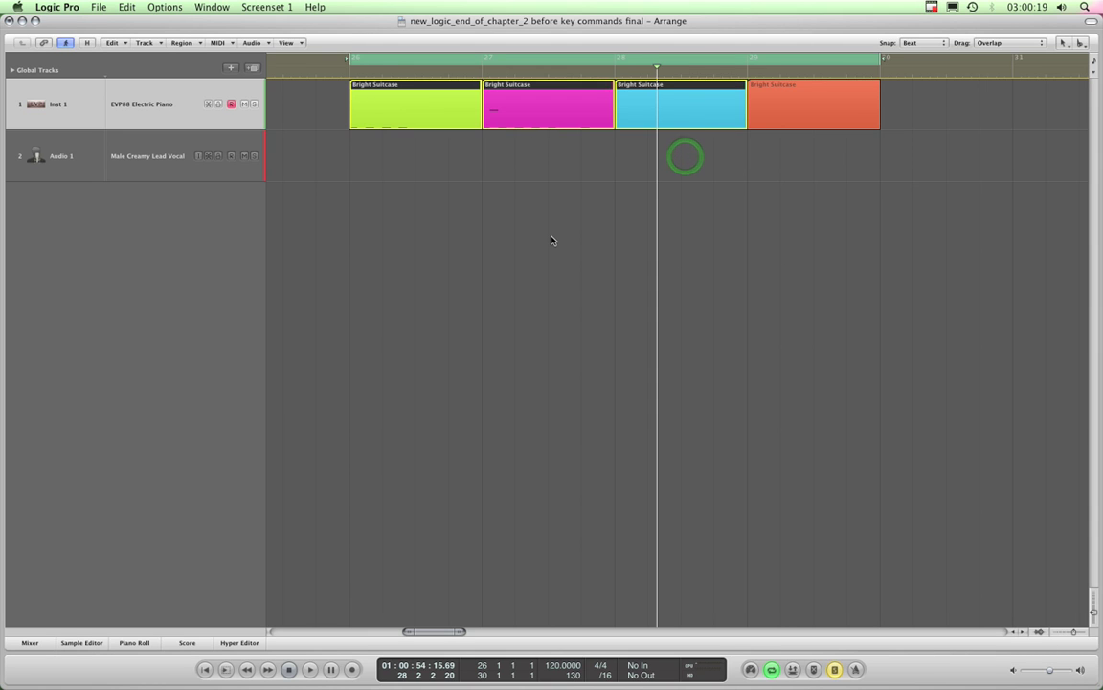
left_click(562, 161)
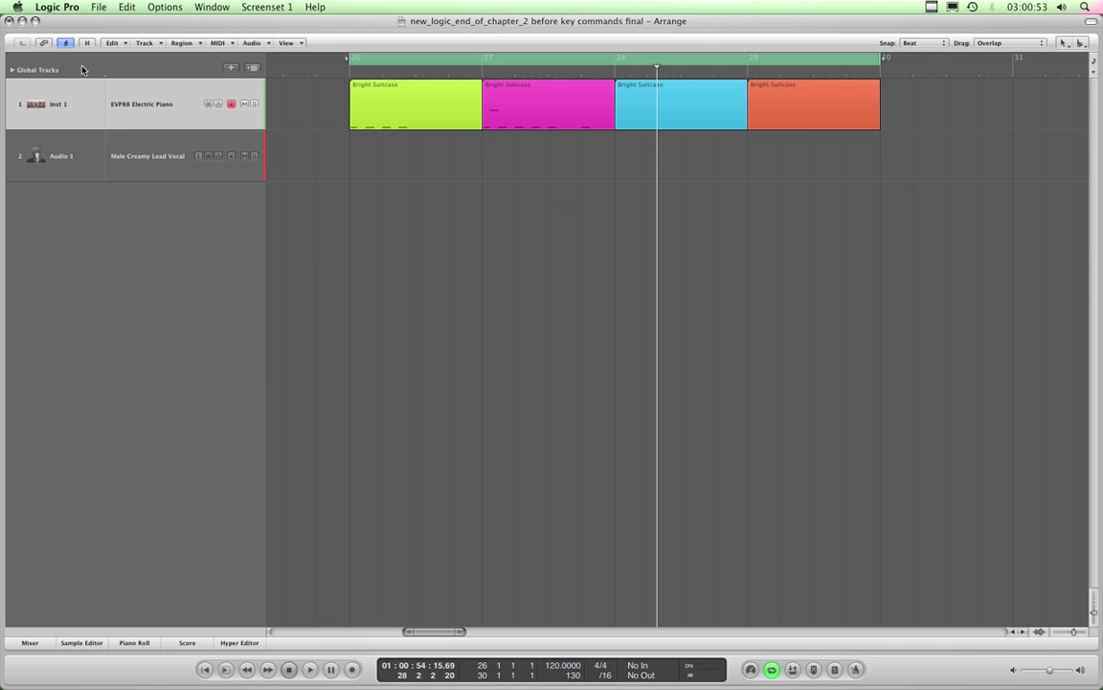
Toggle Catch Playhead and start playback from the cycle start
left_click(64, 44)
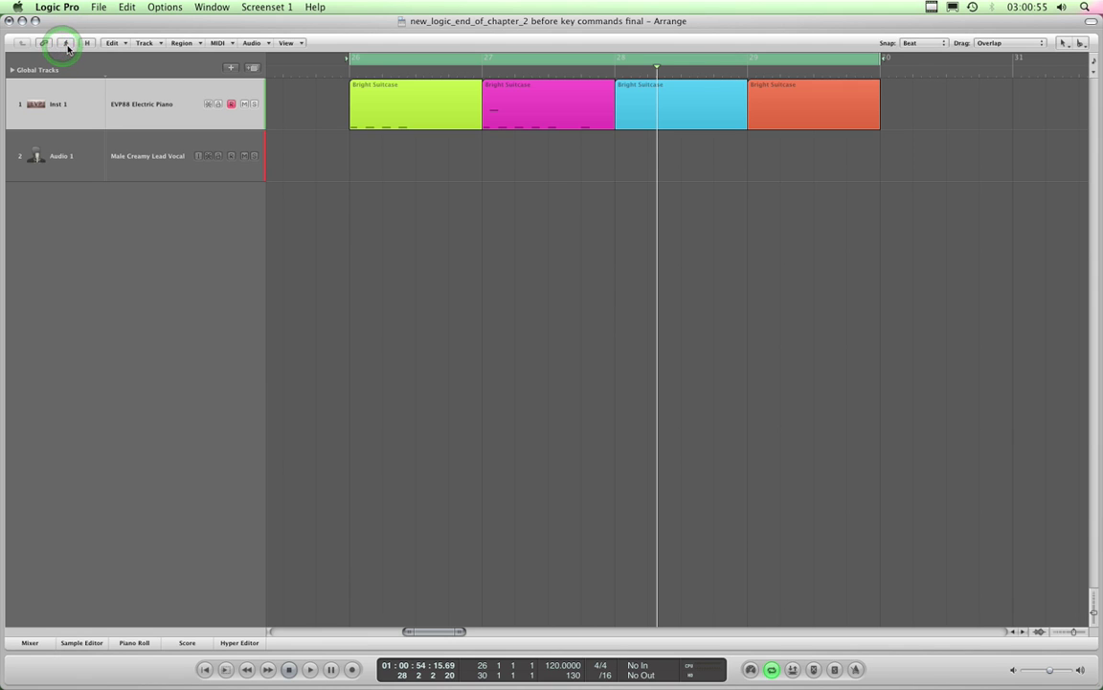
left_click(67, 44)
left_click(67, 45)
key("space")
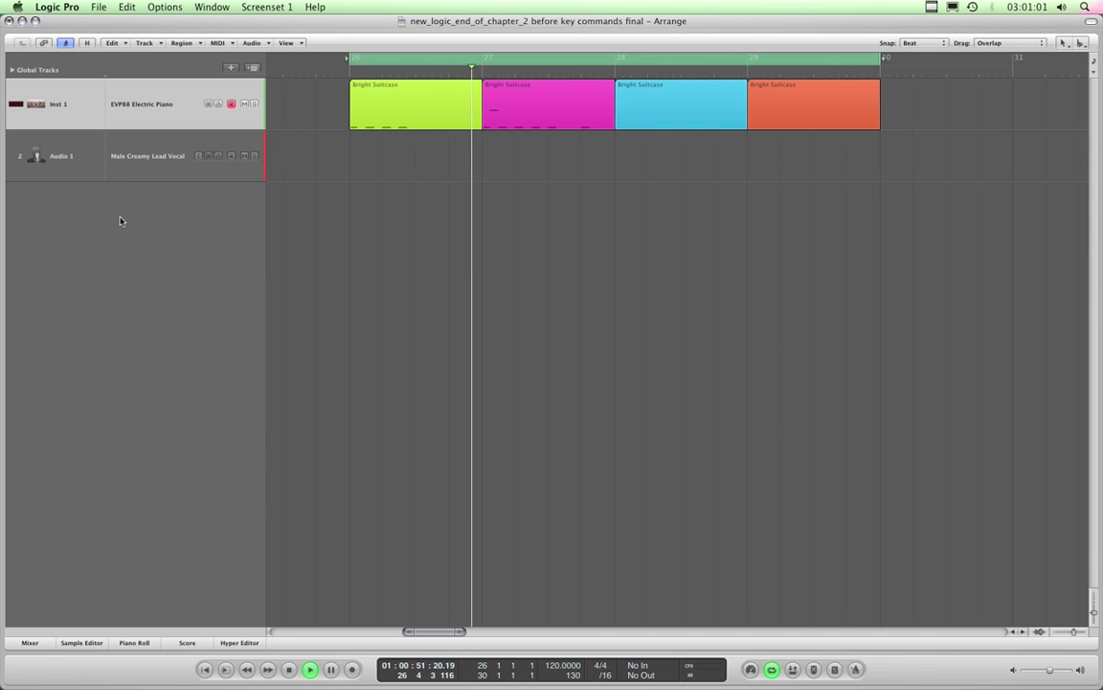
left_click(69, 43)
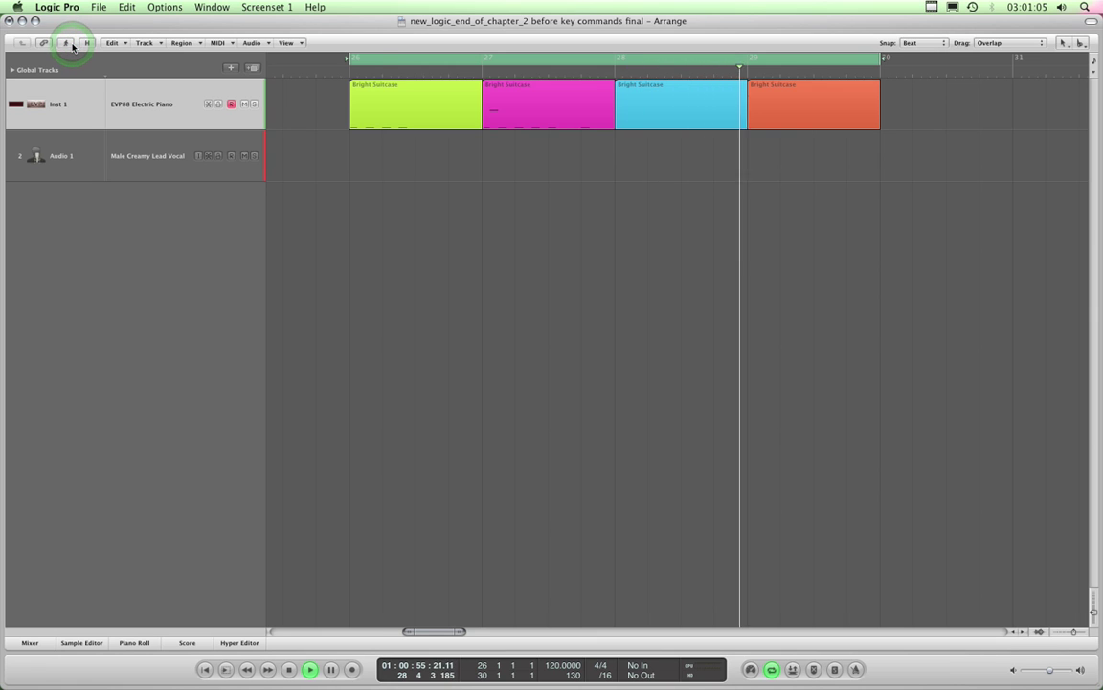
Zoom in horizontally, stop playback, and enable Catch Playhead so the view jumps to bar 26
key("super+Right")
key("super+Right")
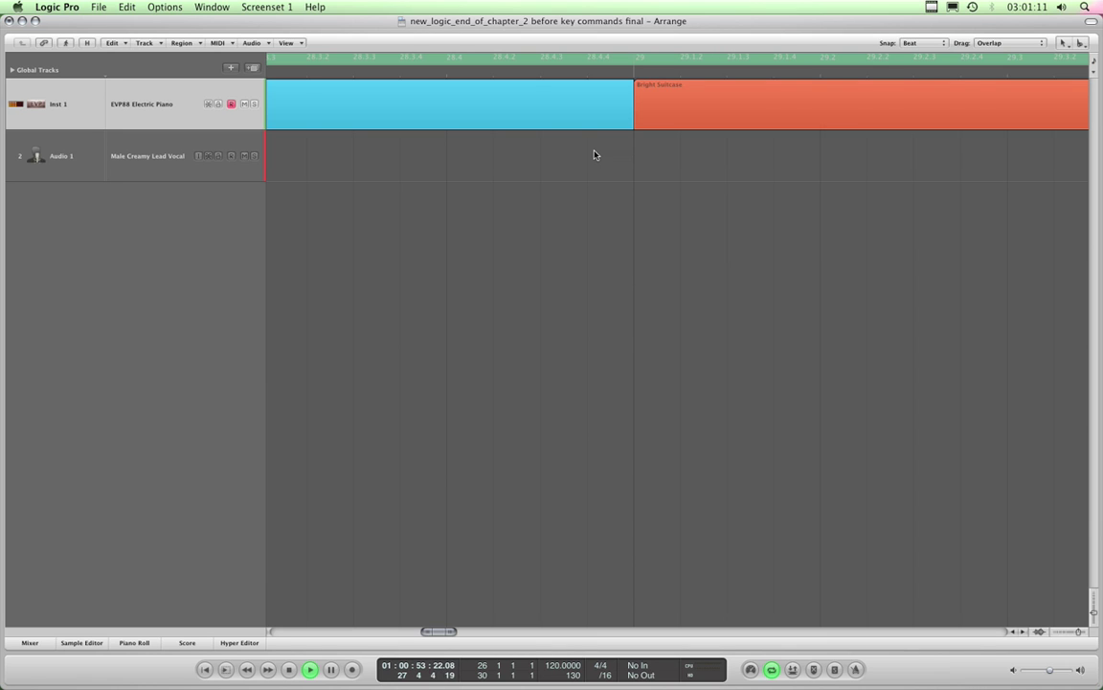
key("space")
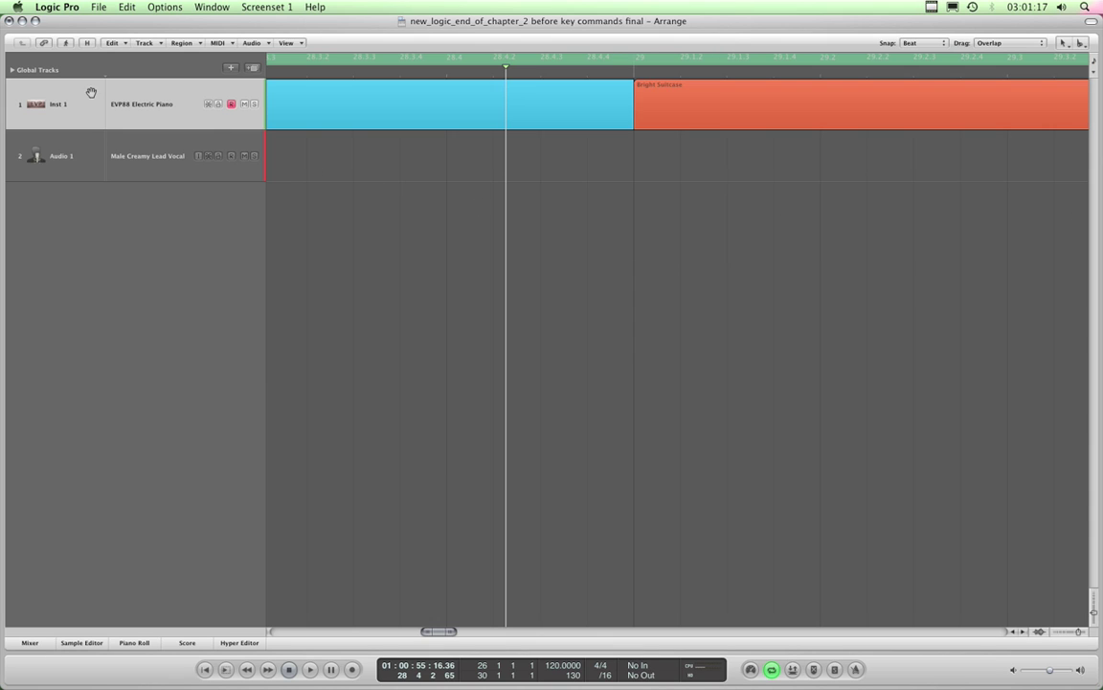
left_click(64, 44)
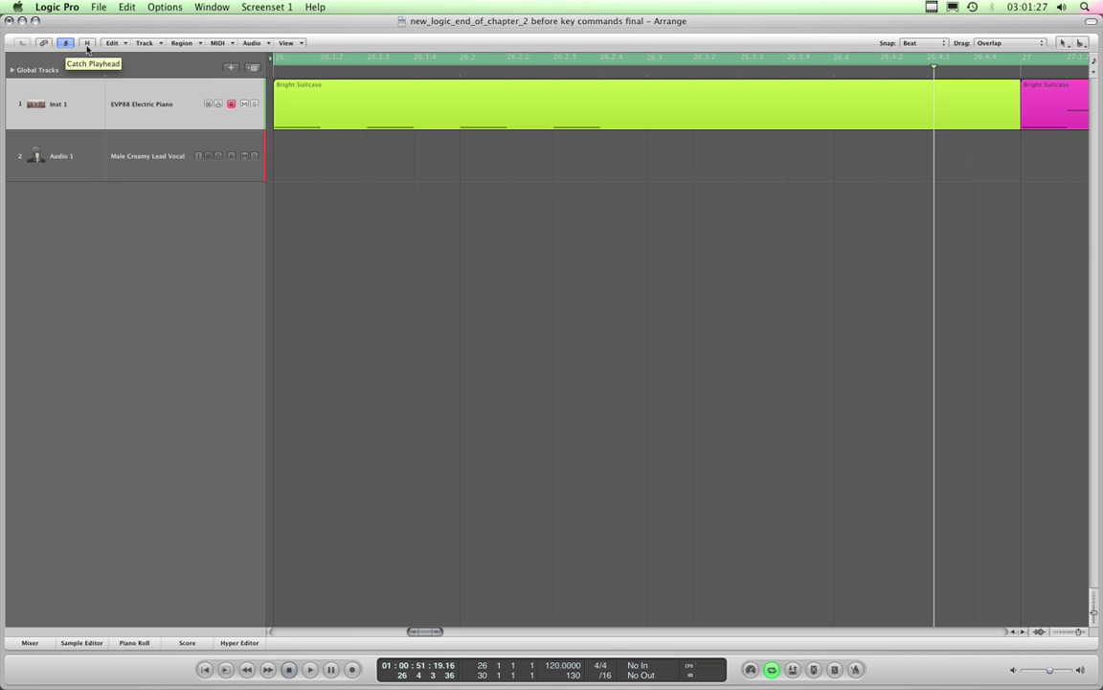
left_click(287, 43)
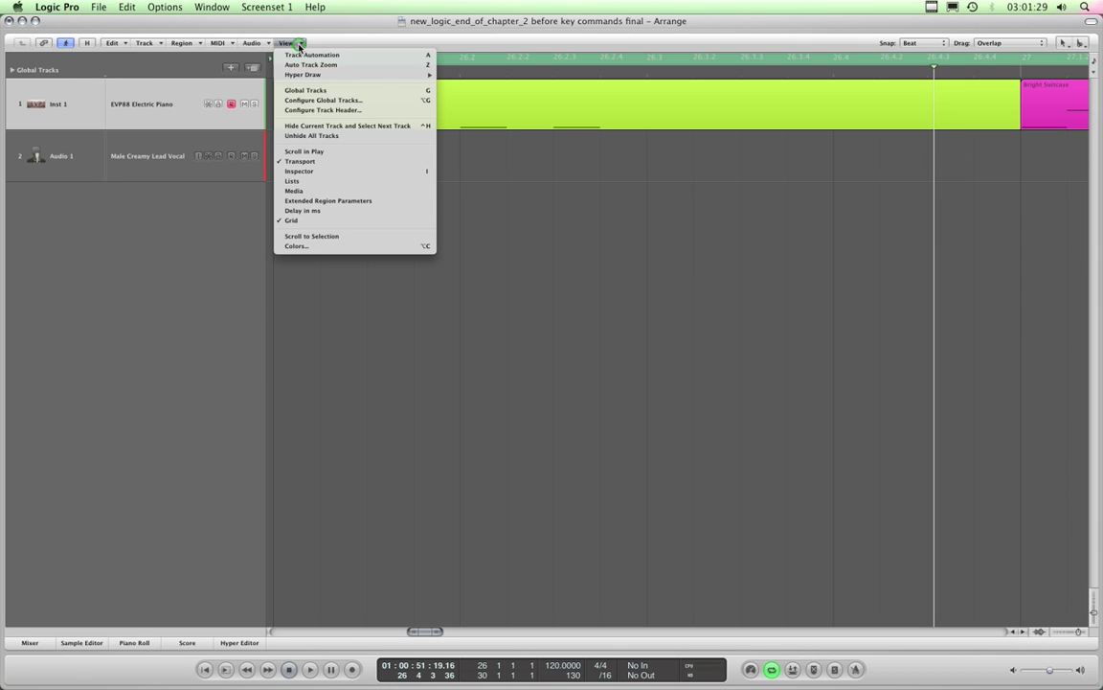
left_click(305, 151)
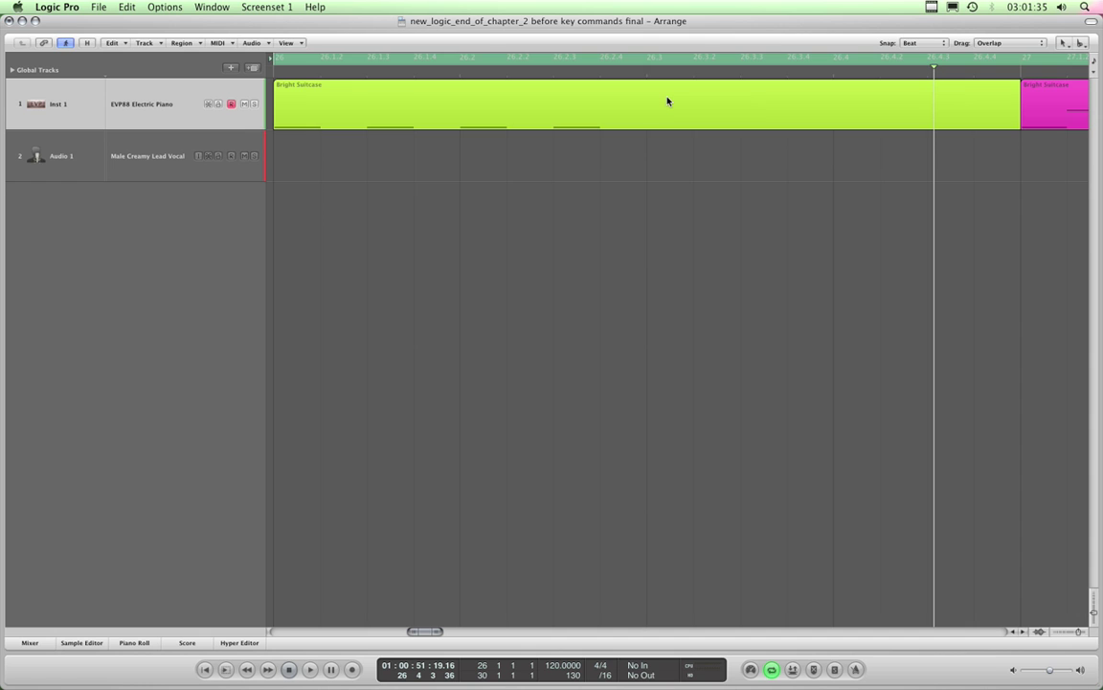
key("space")
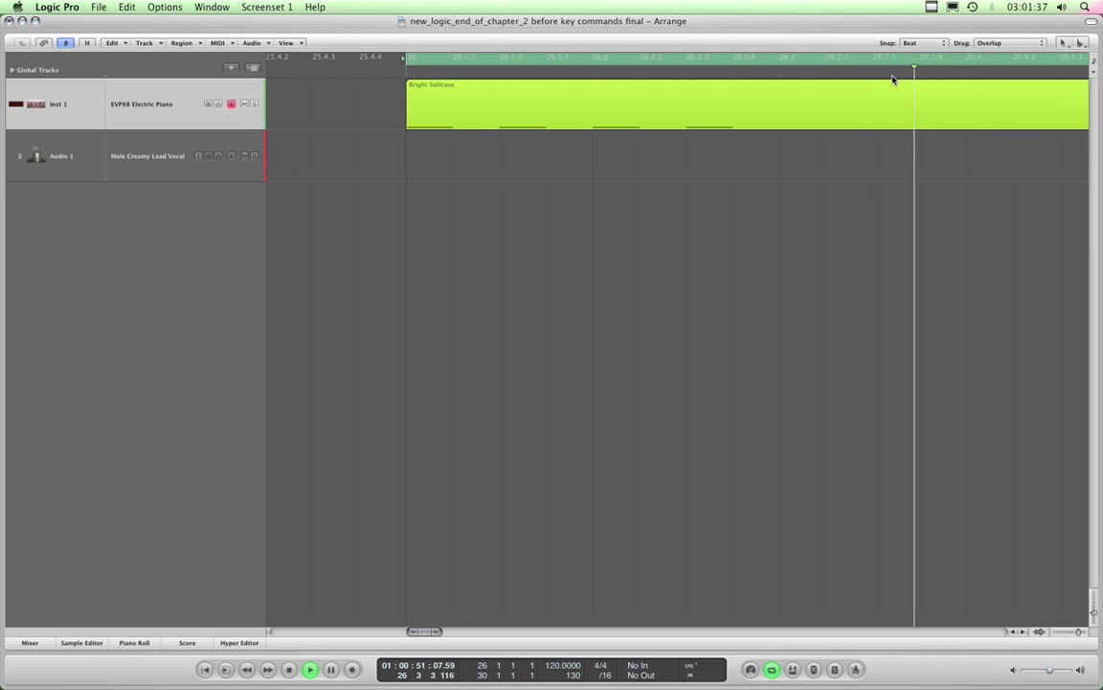
key("space")
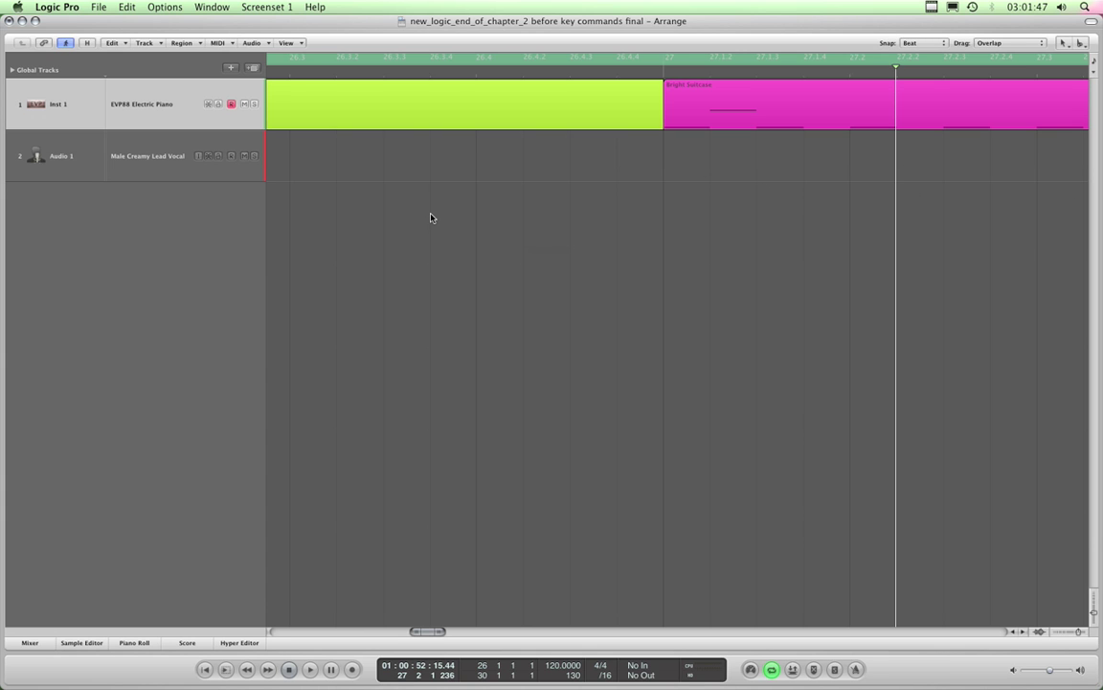
key("space")
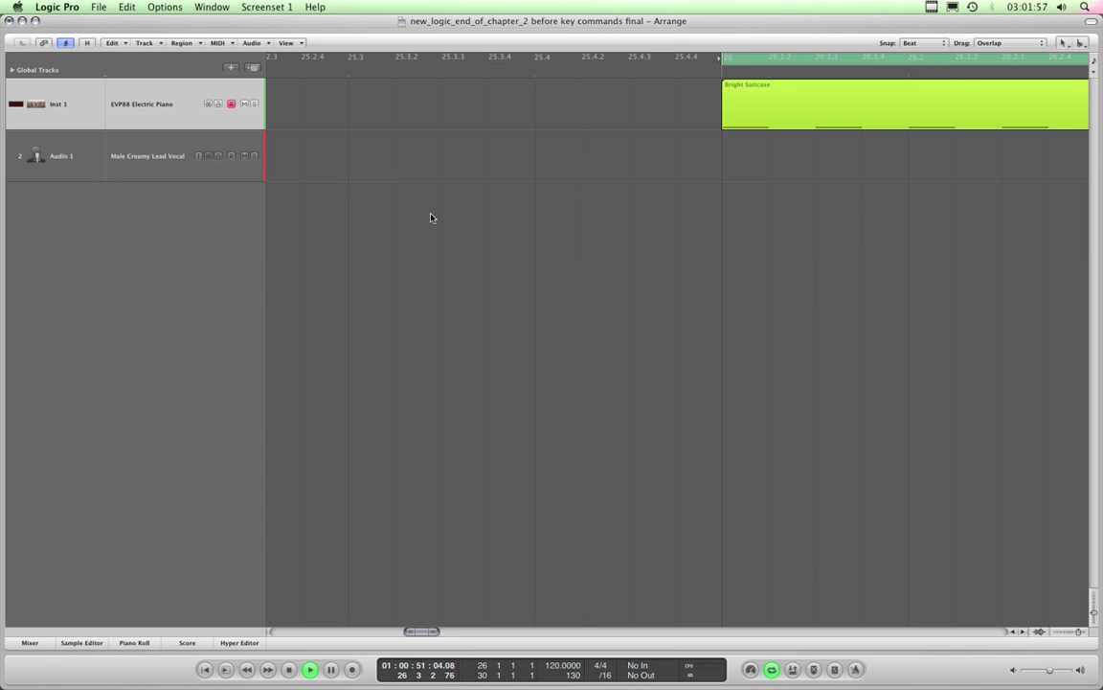
key("space")
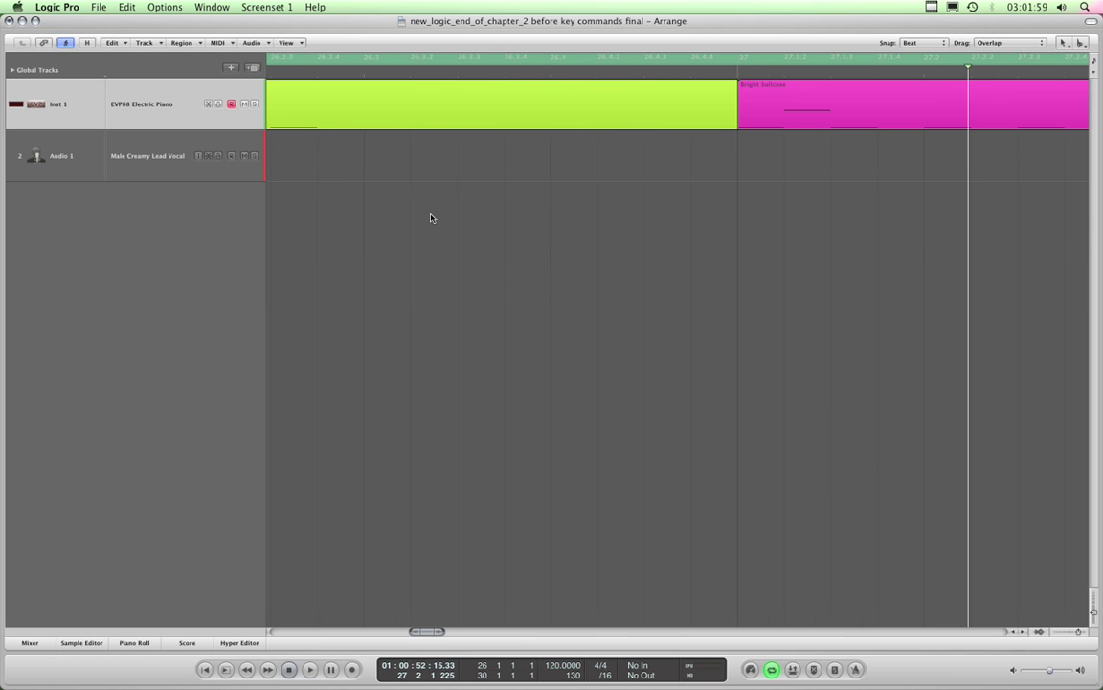
key("space")
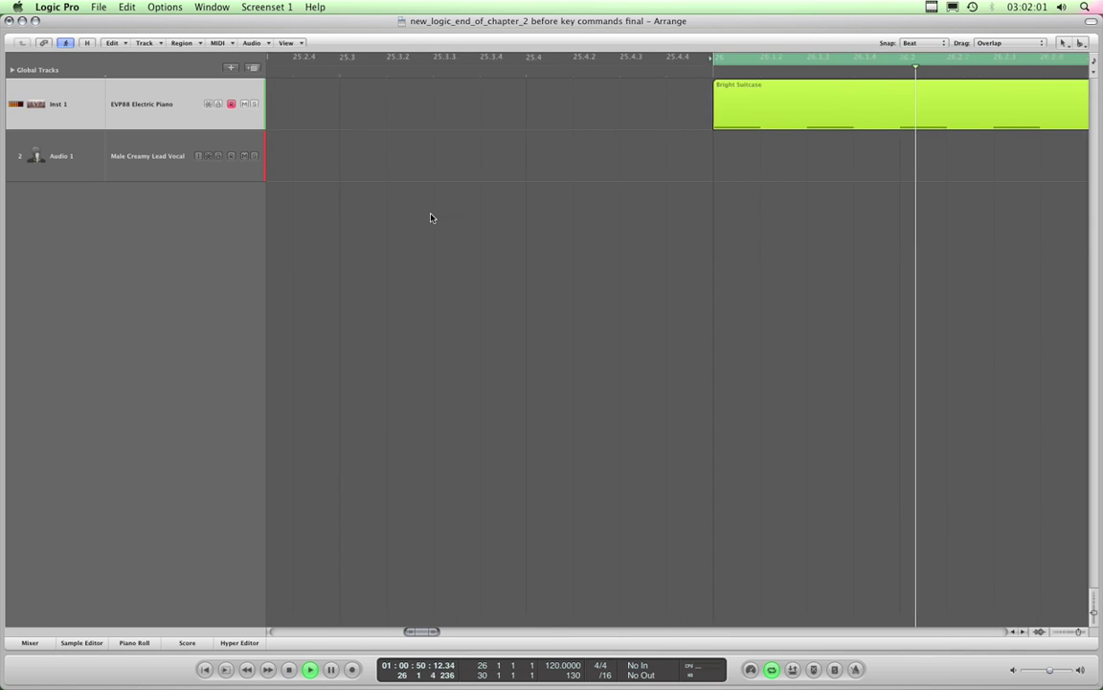
key("space")
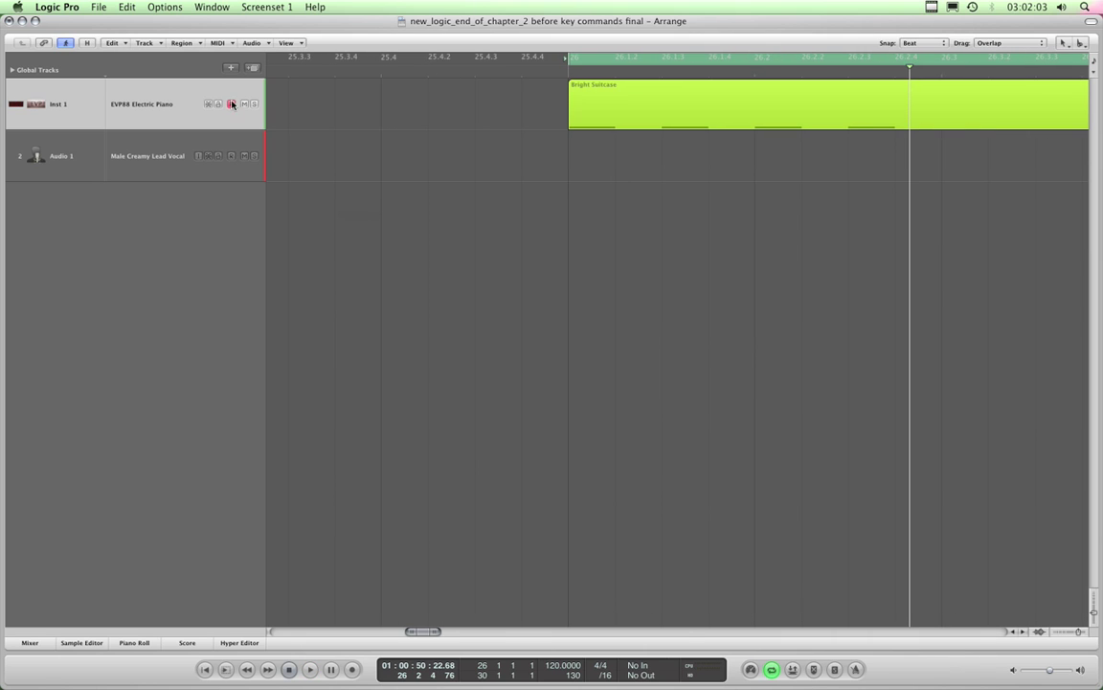
left_click(296, 43)
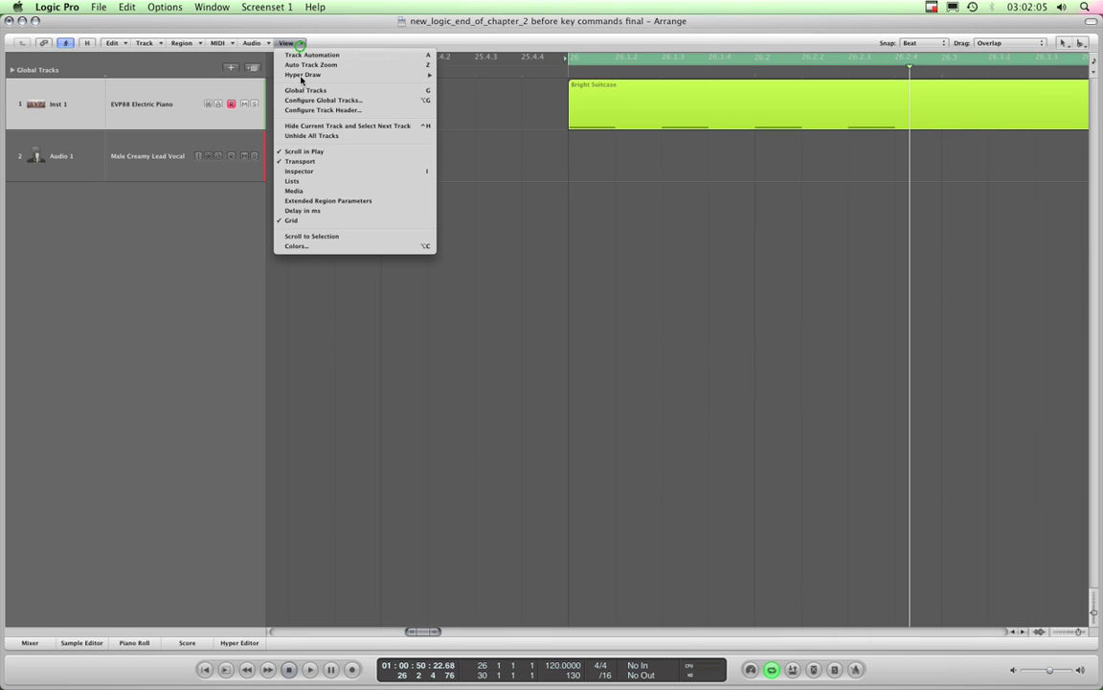
left_click(313, 153)
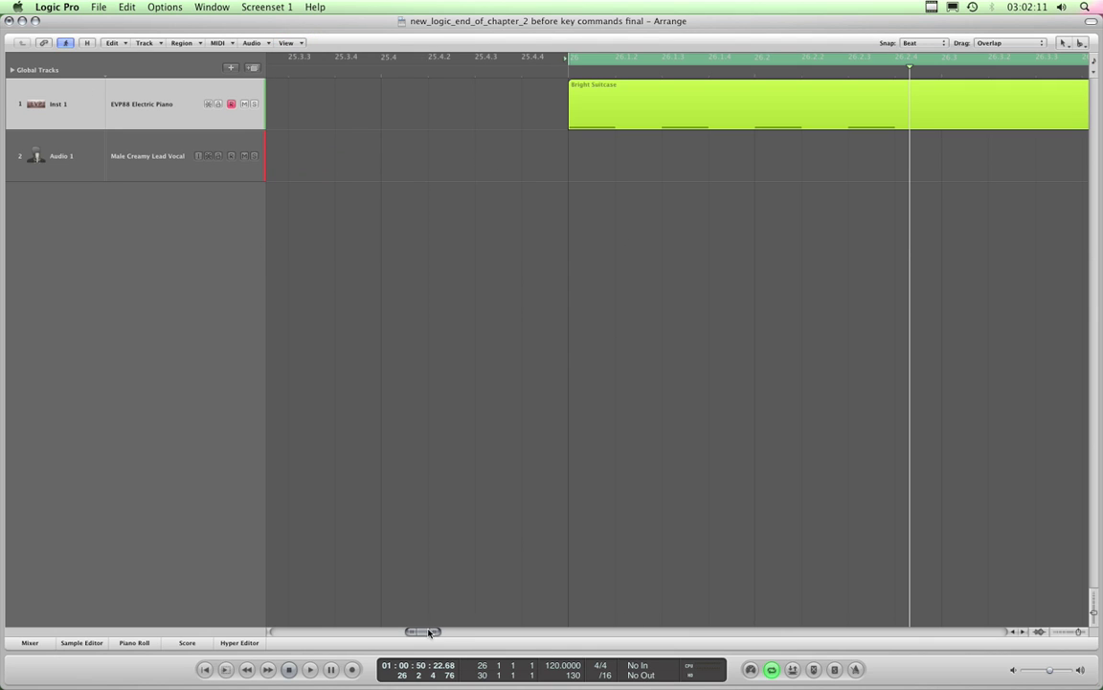
Zoom out to show all four Bright Suitcase regions and set the link mode to Content Link
mouse_move(436, 632)
left_mouse_down()
mouse_move(477, 635)
mouse_move(450, 633)
left_mouse_up()
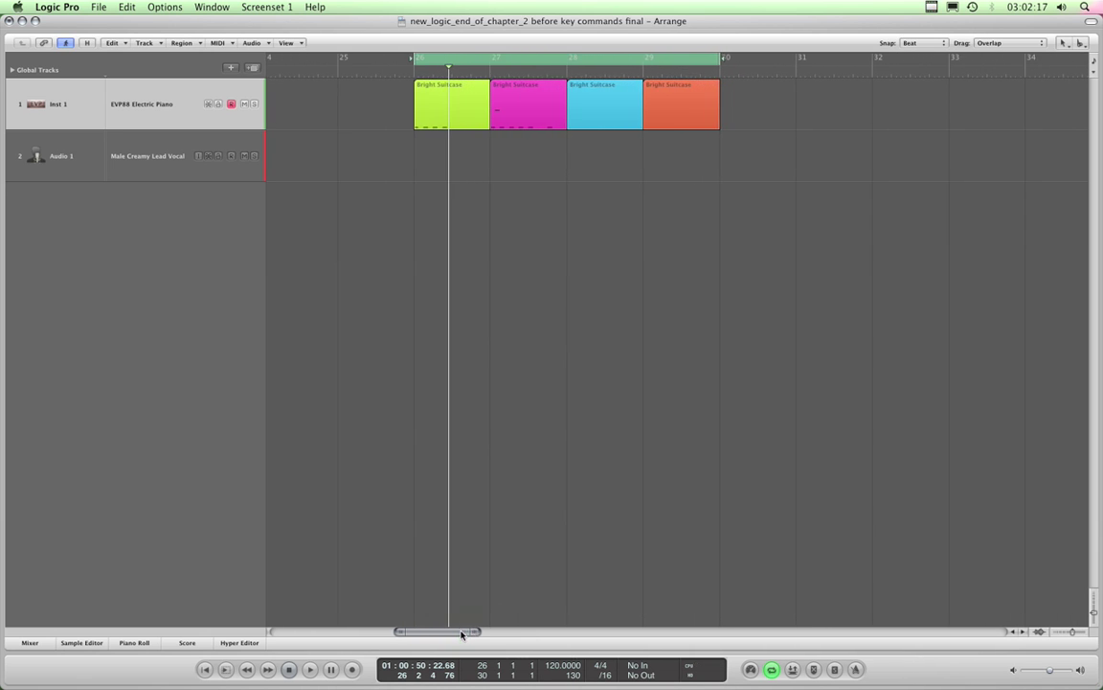
left_click(369, 176)
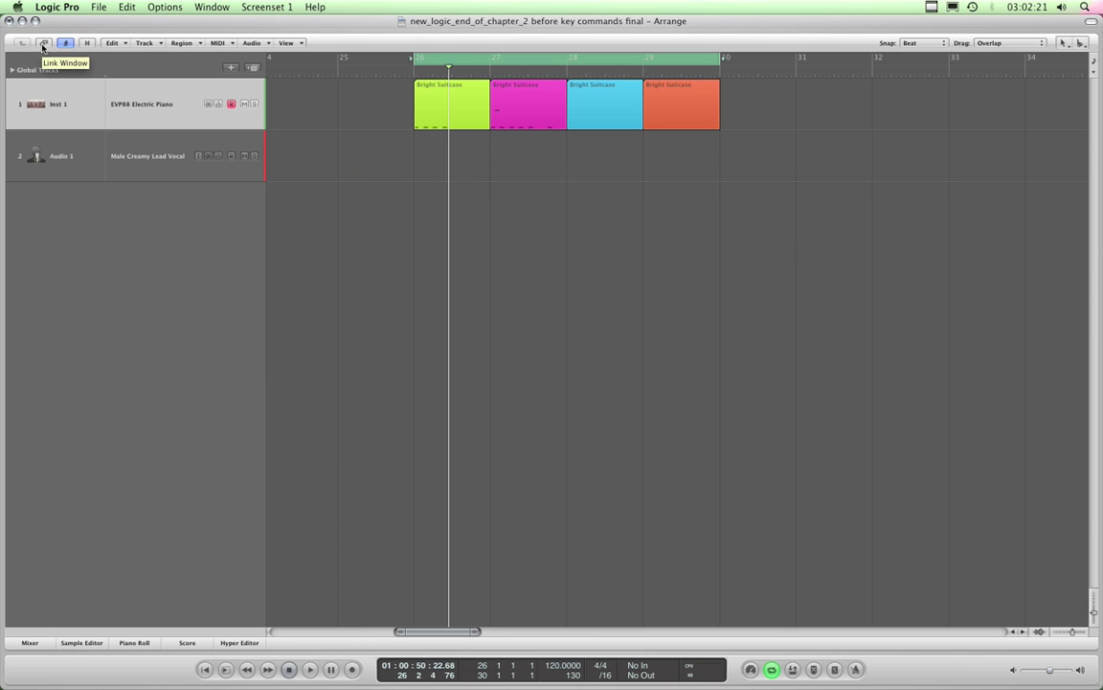
left_click(43, 46)
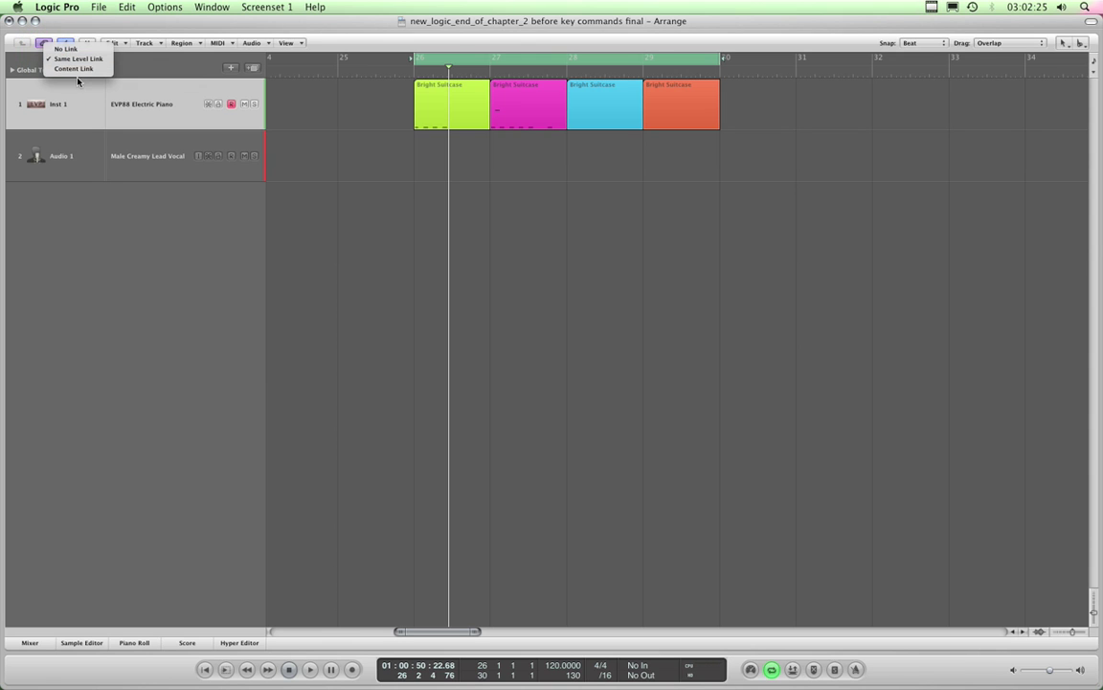
left_click(74, 71)
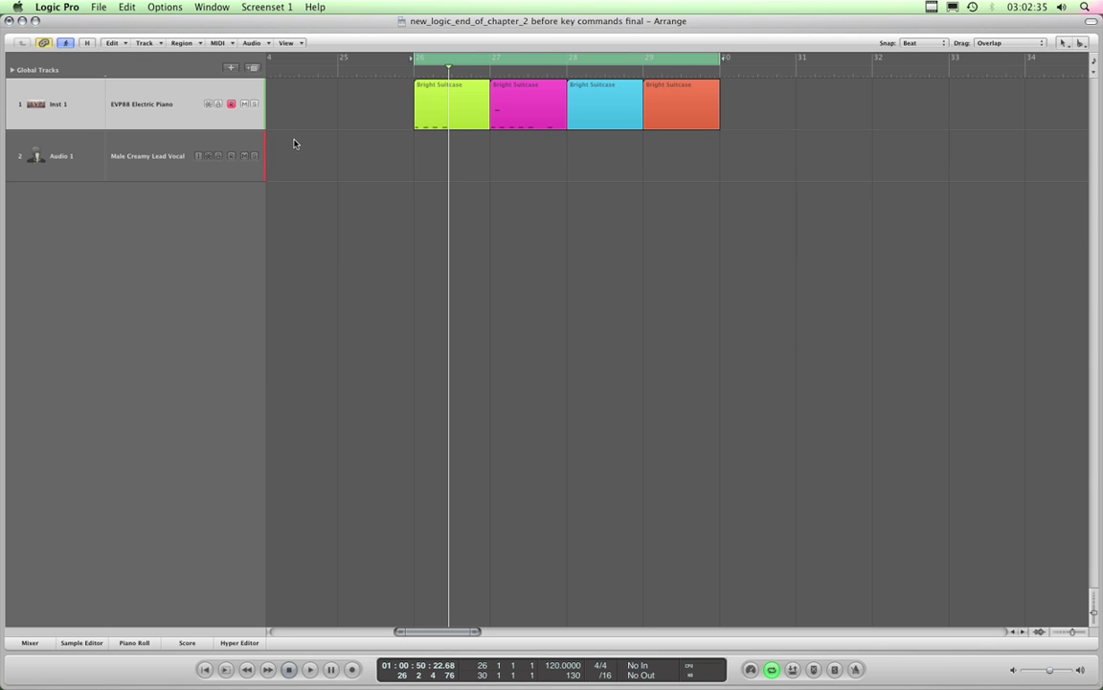
left_click(437, 113)
key("2")
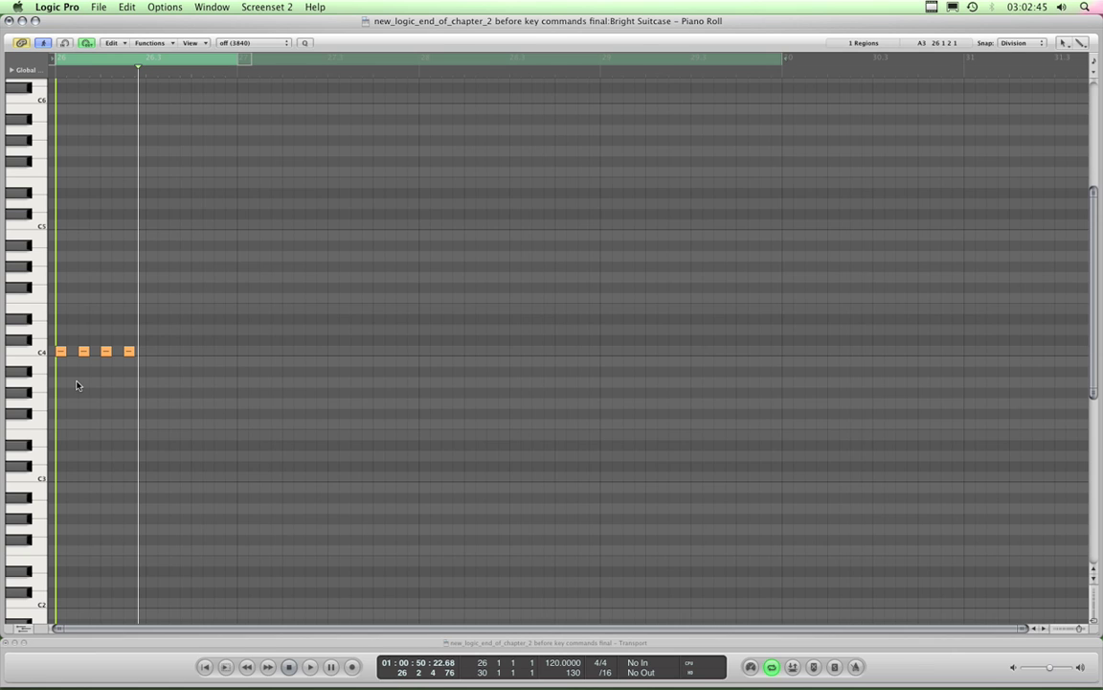
key("1")
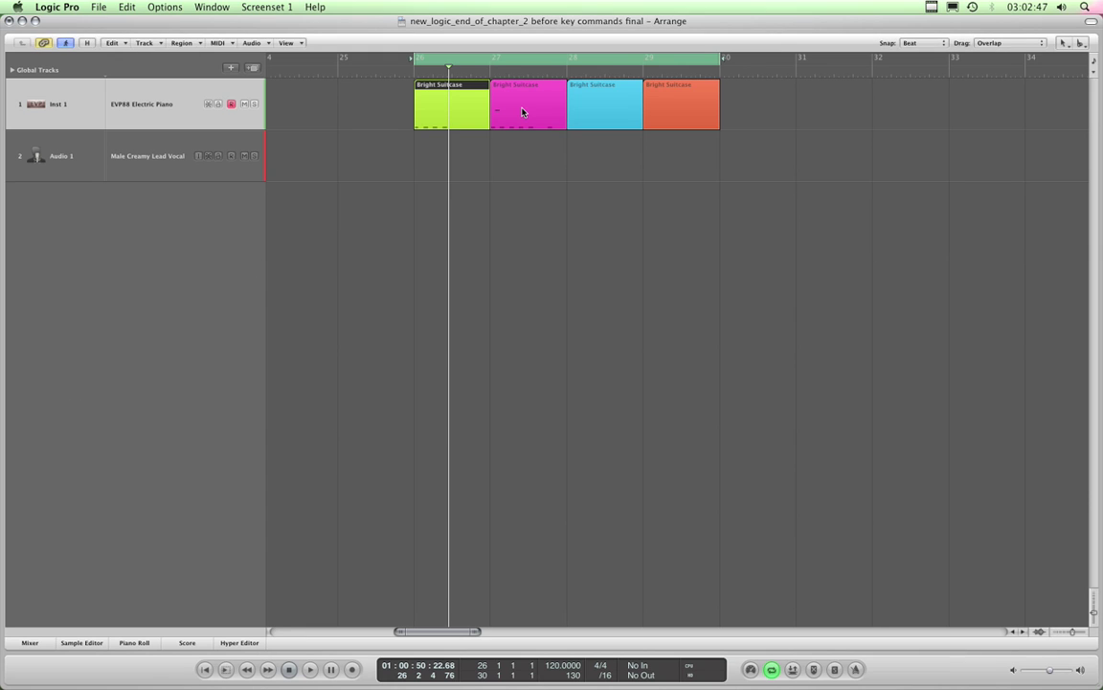
left_click(522, 112)
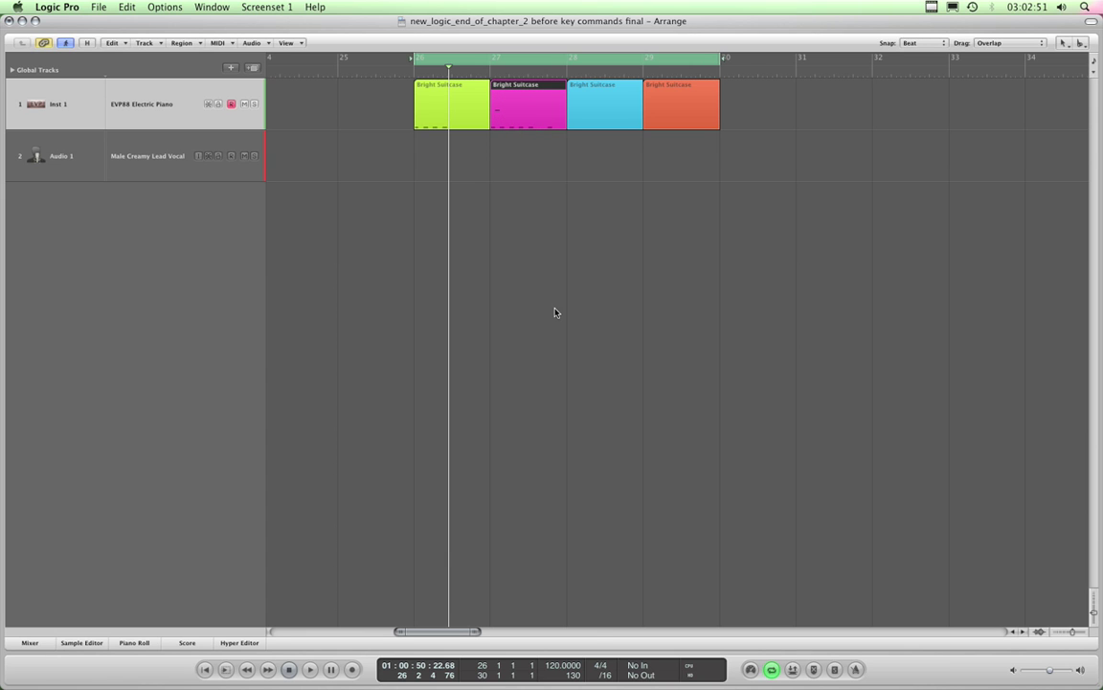
key("2")
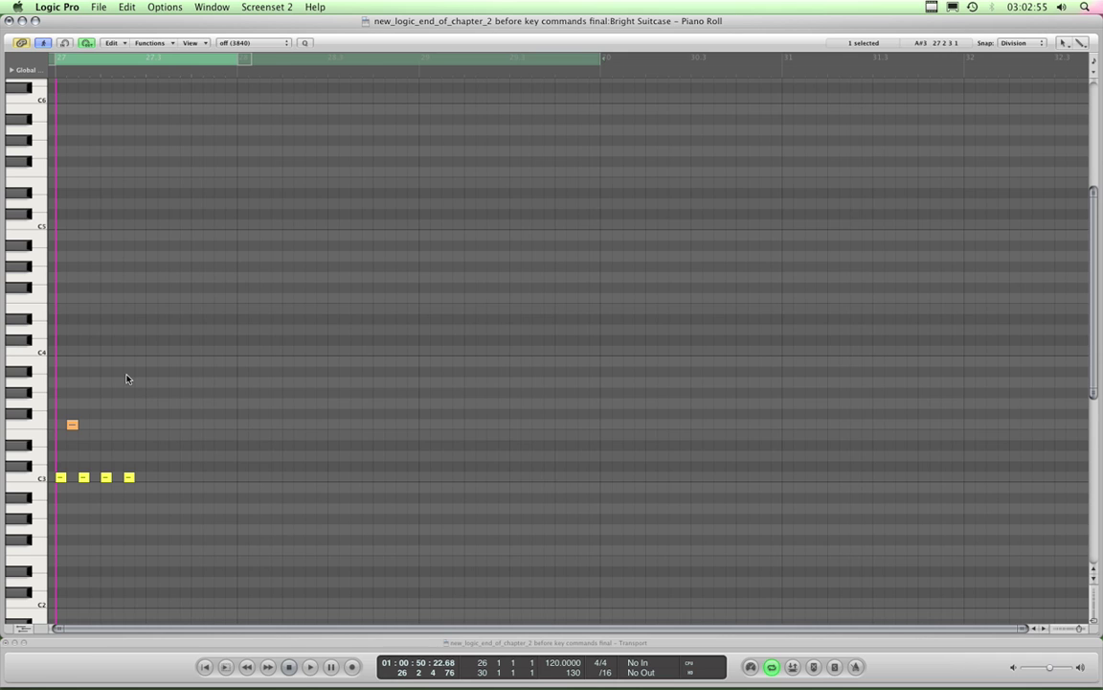
key("1")
left_click(579, 123)
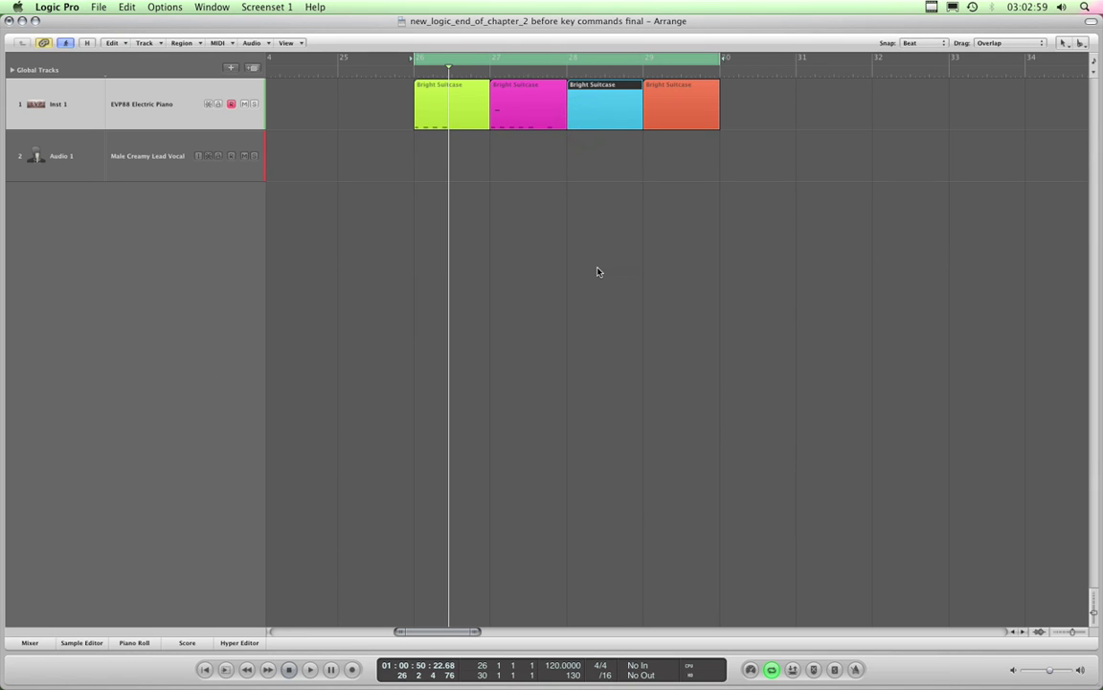
key("2")
key("1")
left_click(698, 119)
key("2")
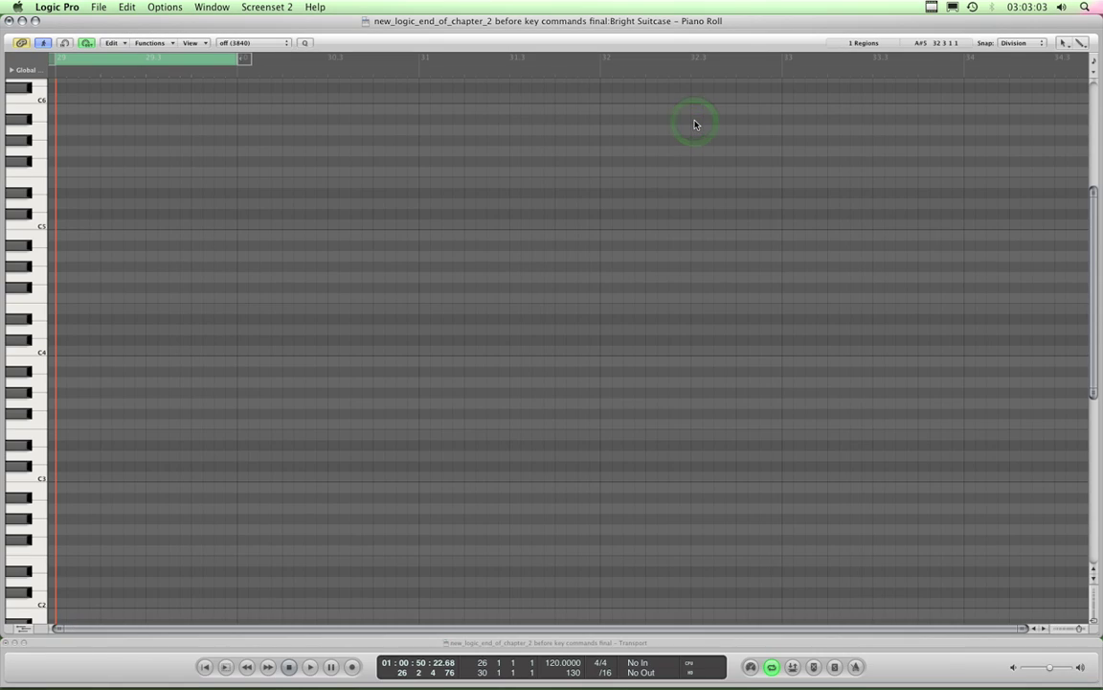
key("1")
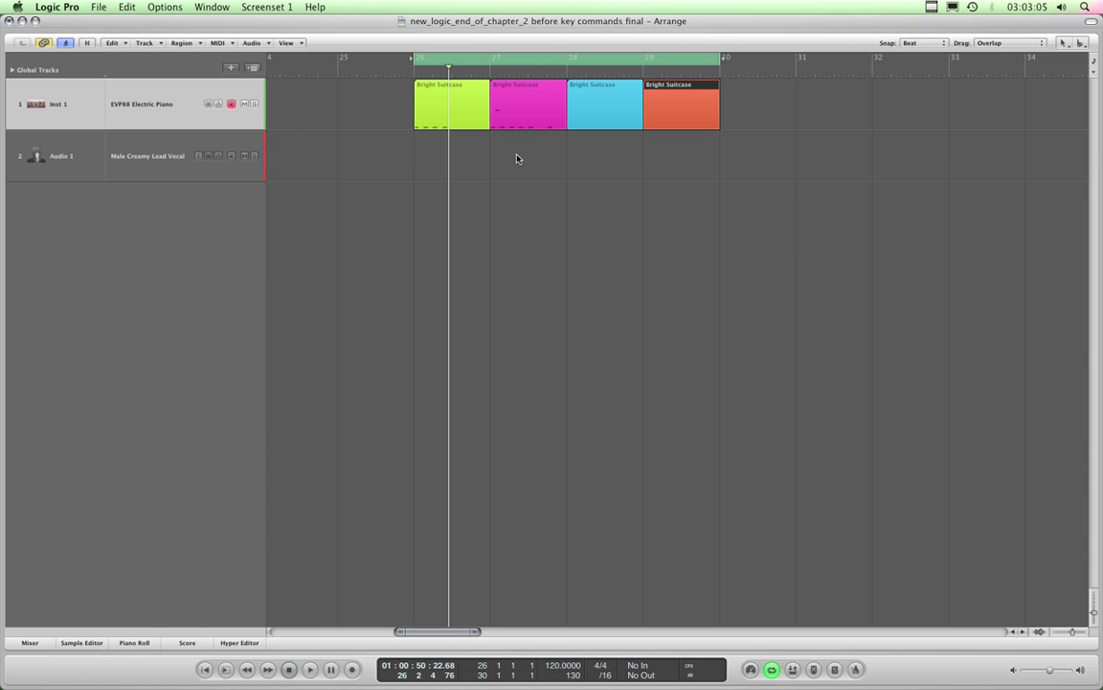
Select the green and magenta regions and switch between Screenset 2 (Piano Roll) and Screenset 1 (Arrange)
left_click_drag(516, 158, 455, 117)
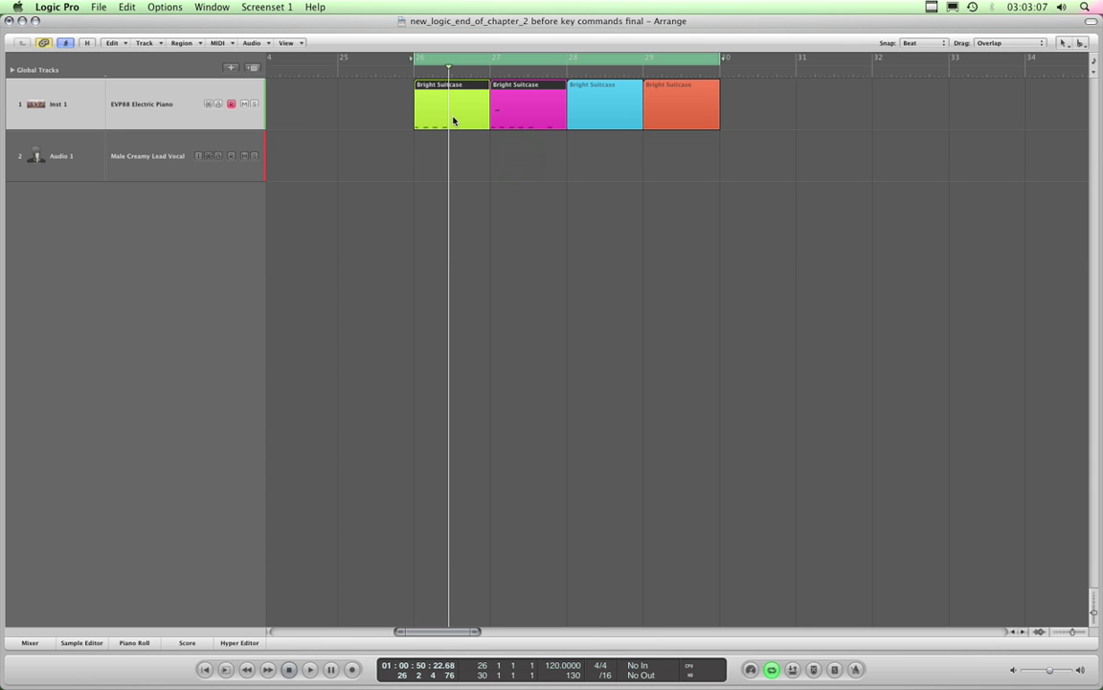
key("2")
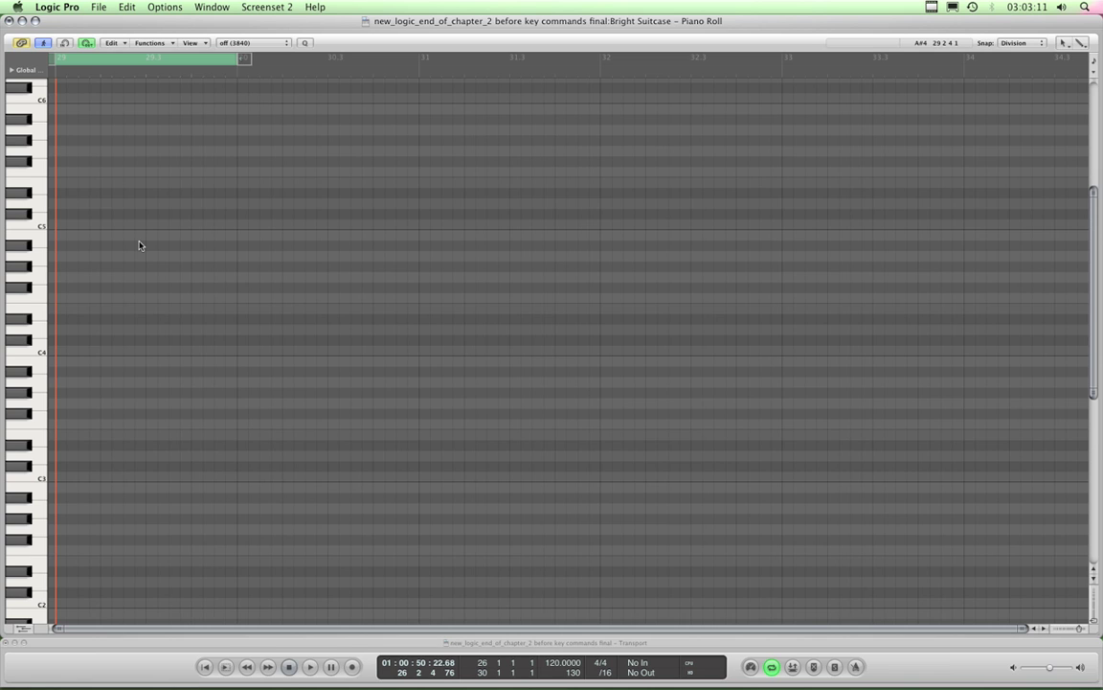
key("1")
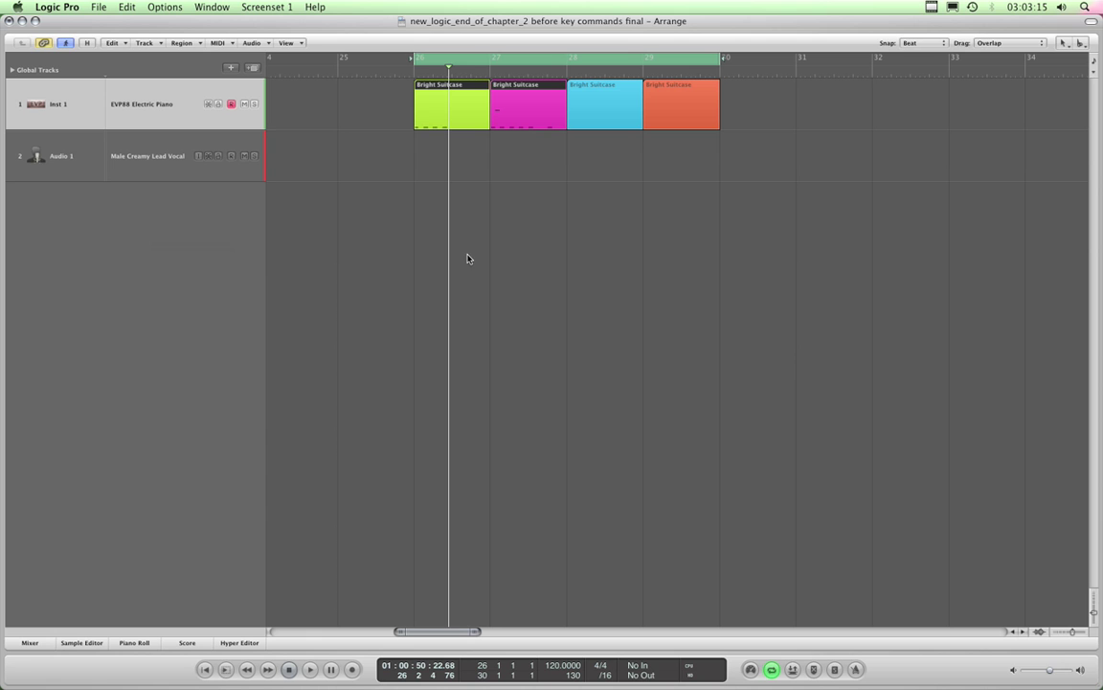
left_click(492, 182)
left_click(459, 127)
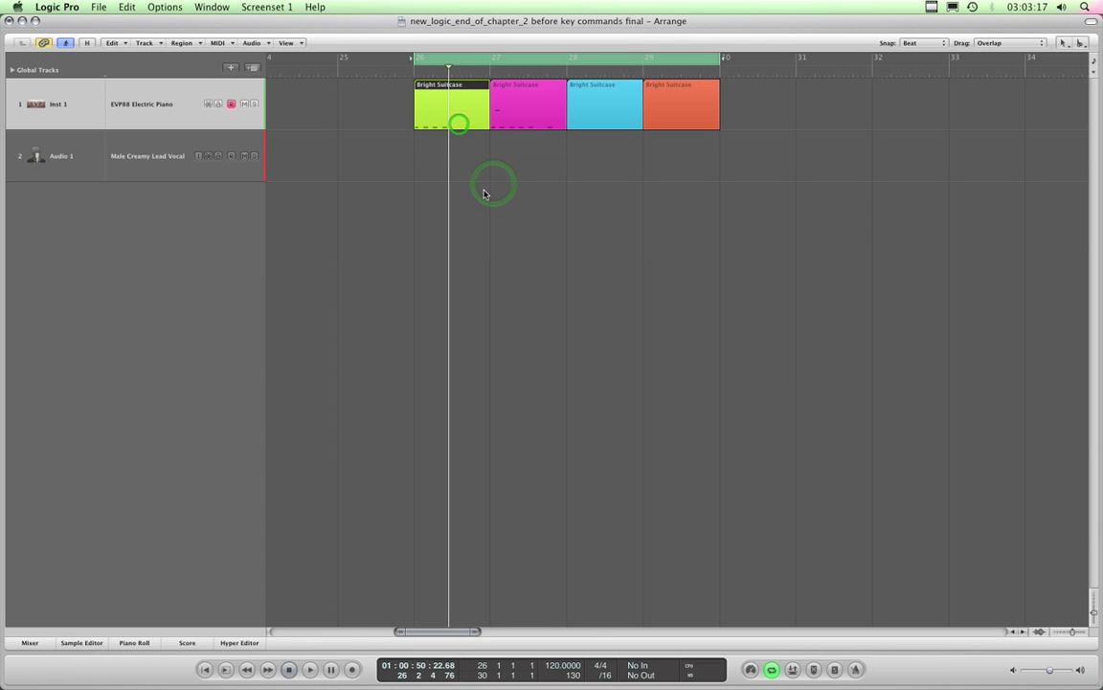
key("2")
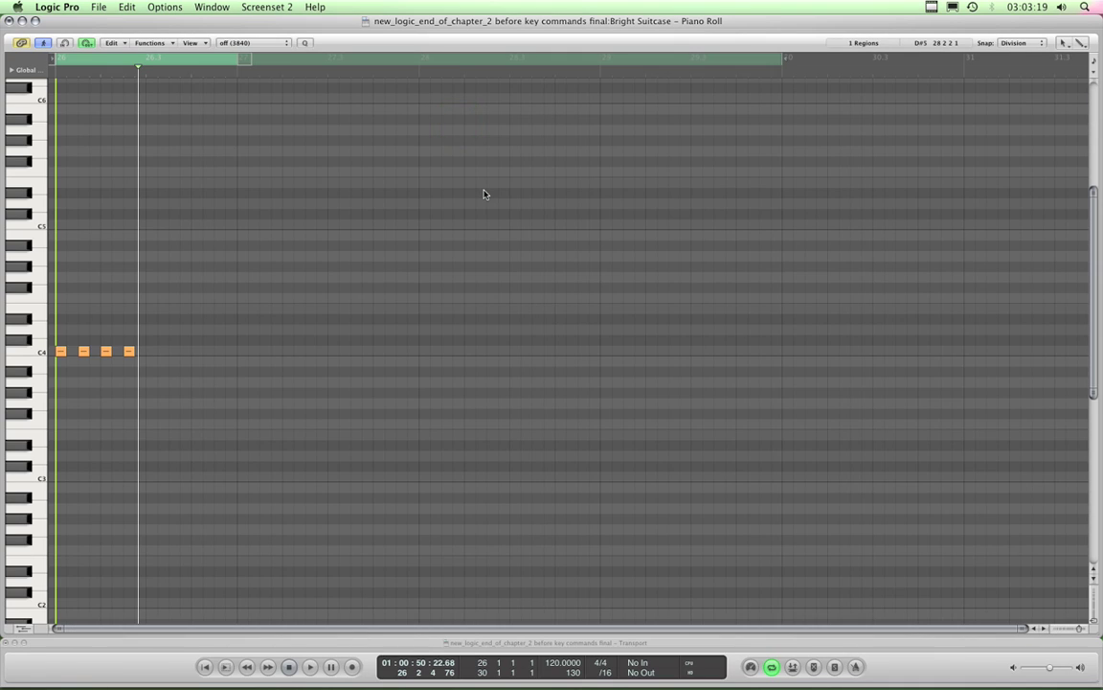
key("1")
left_click_drag(525, 155, 463, 86)
key("2")
Return to the Arrange and open the Piano Roll pane below the tracks, zoomed out
key("1")
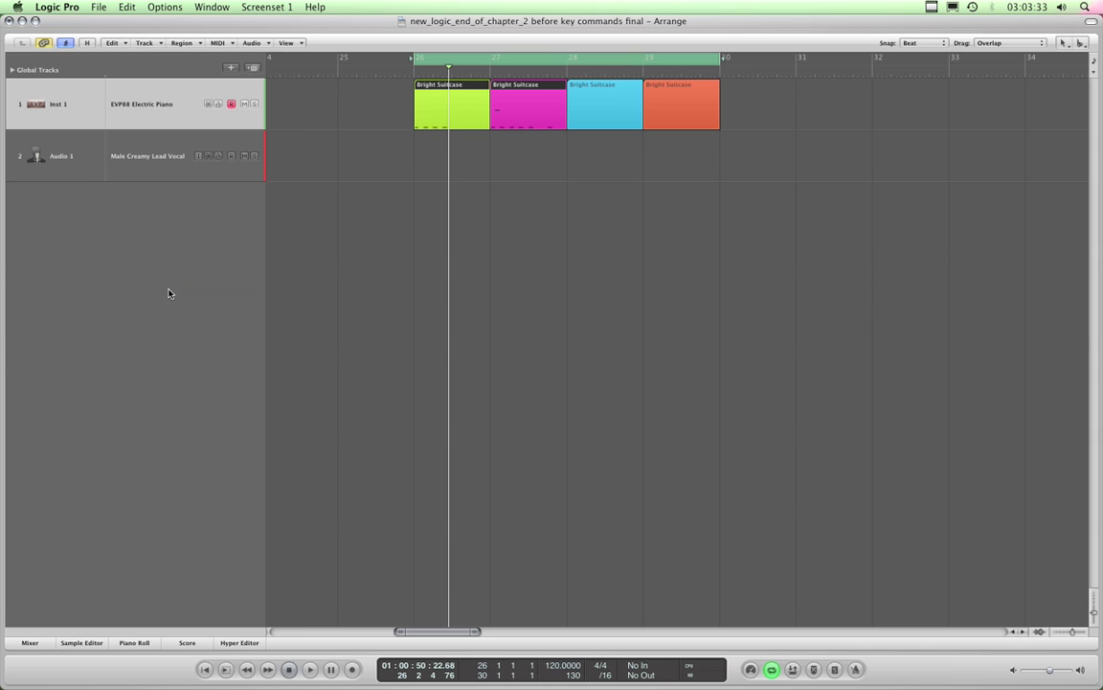
left_click(153, 643)
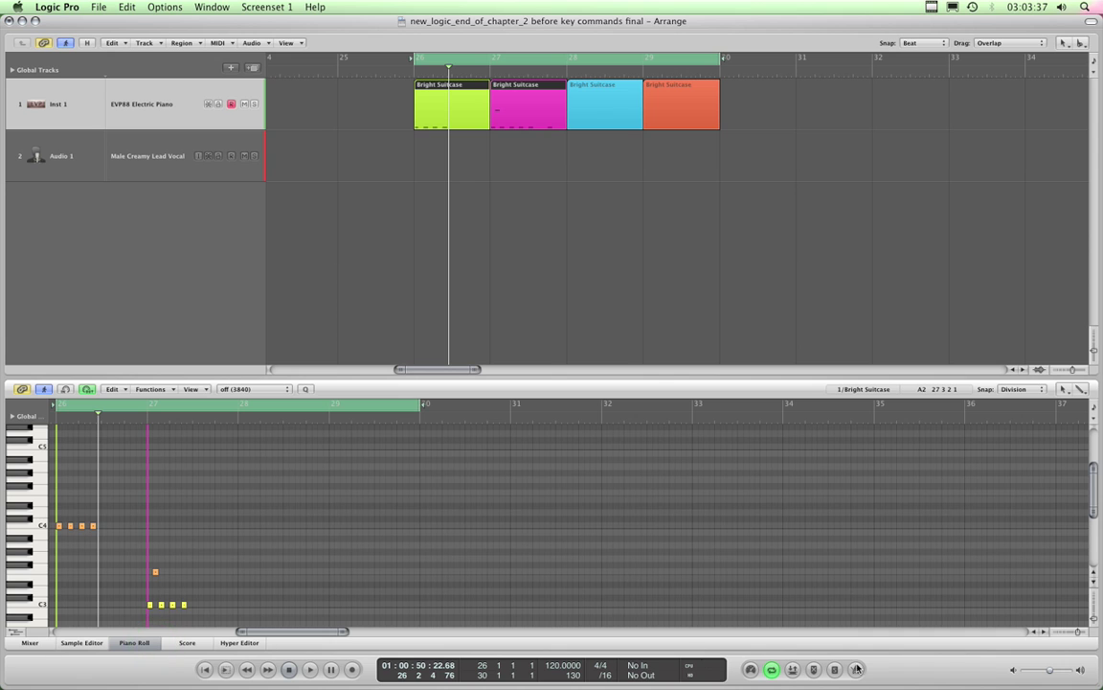
mouse_move(1078, 631)
left_mouse_down()
mouse_move(1070, 633)
mouse_move(1080, 632)
left_mouse_up()
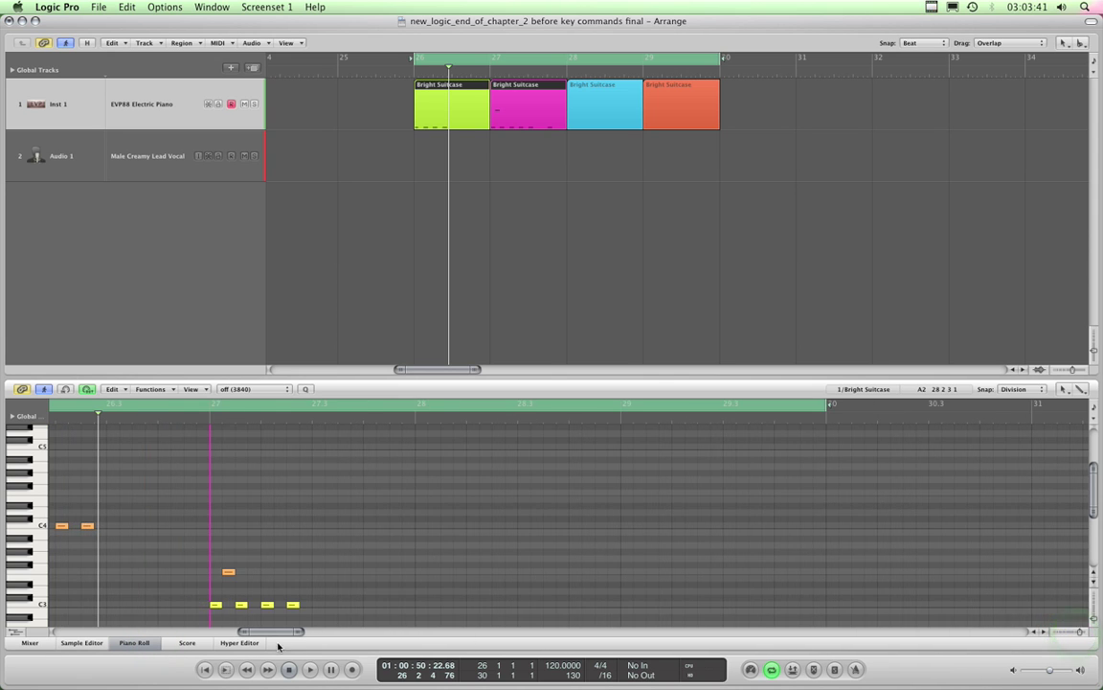
mouse_move(269, 636)
left_mouse_down()
mouse_move(238, 635)
mouse_move(264, 636)
left_mouse_up()
Move the playhead to about bar 25, select all four Bright Suitcase regions, and recall Screenset 2
left_click(132, 416)
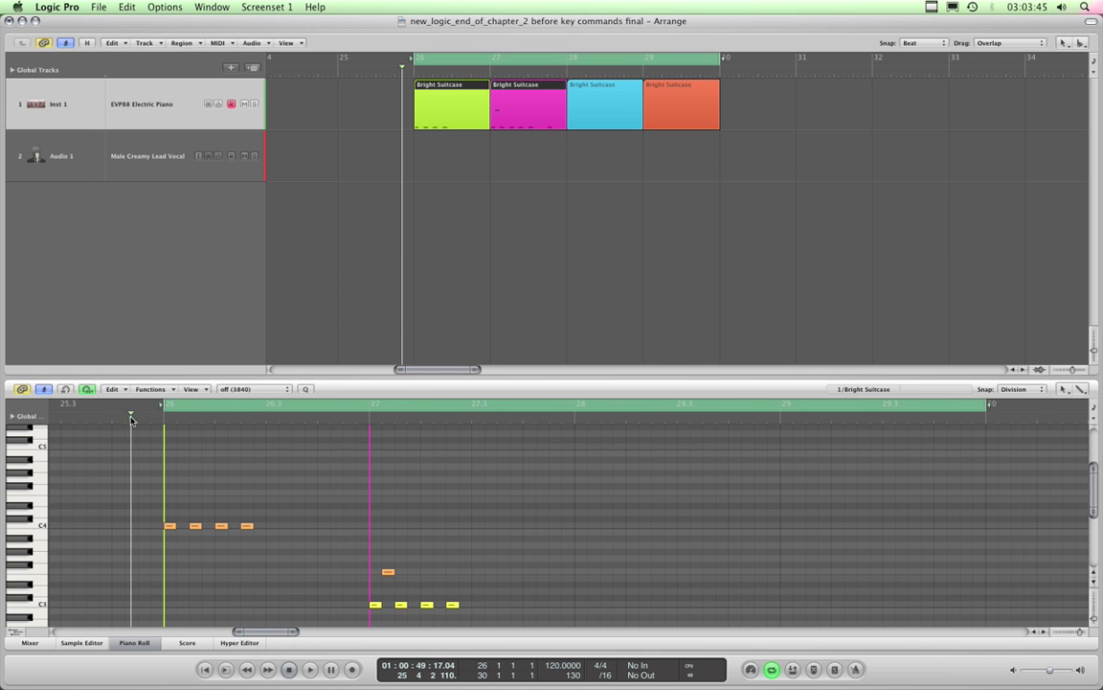
left_click_drag(747, 107, 426, 116)
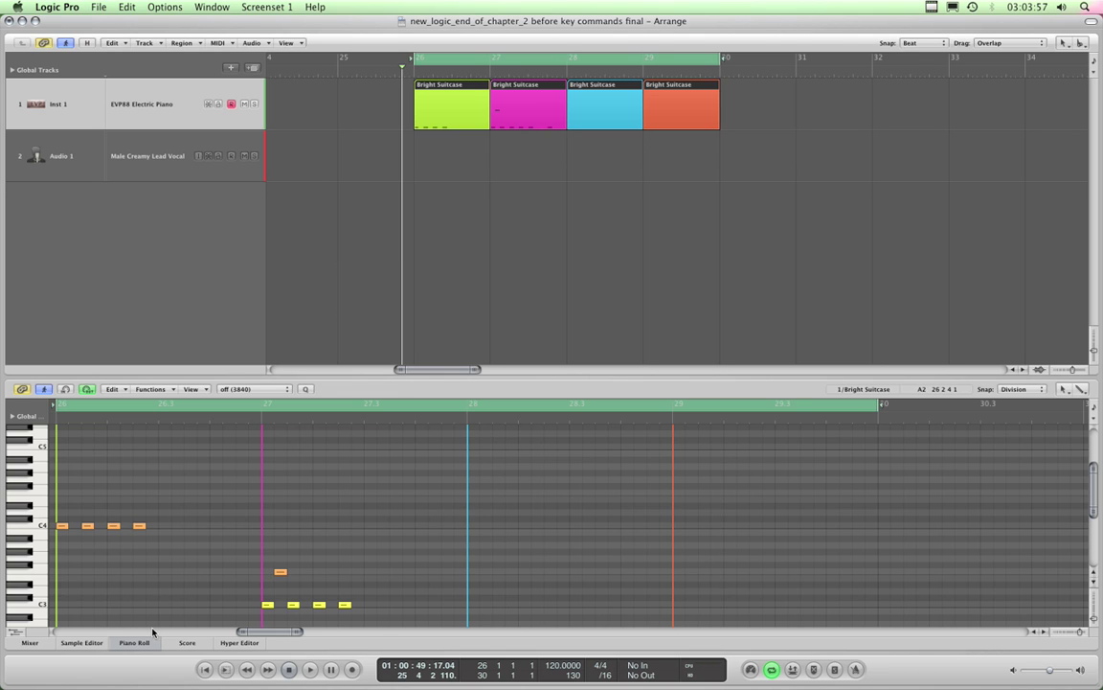
key("2")
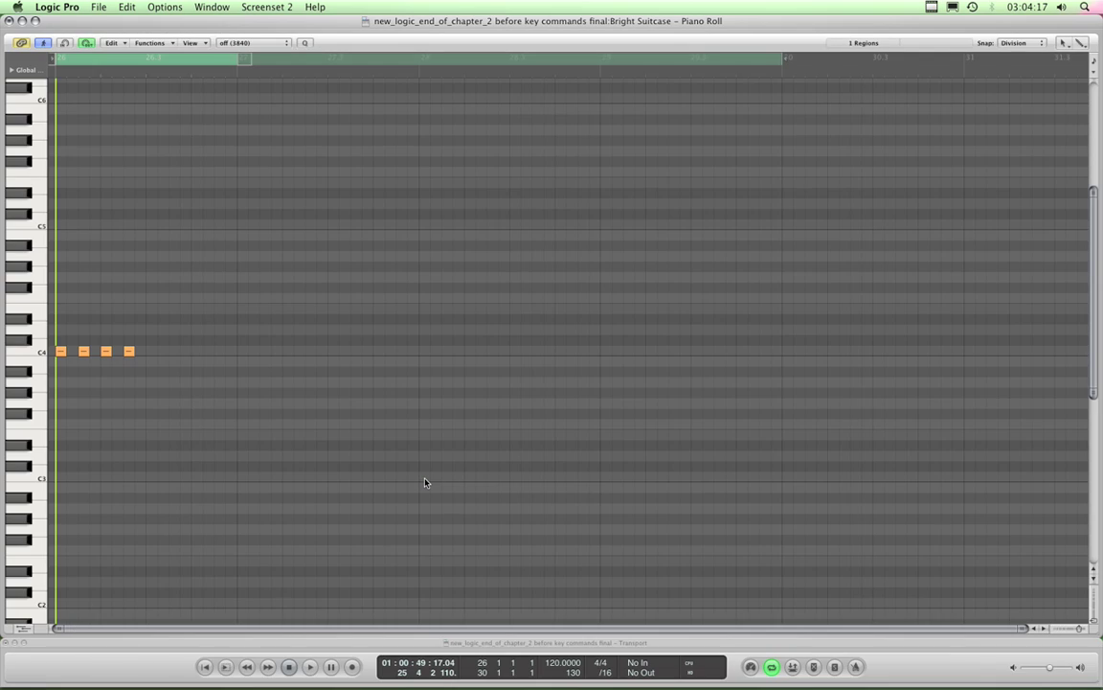
View Screenset 3's Hyper Editor, return to Screenset 1, and resize the Piano Roll pane taller
key("3")
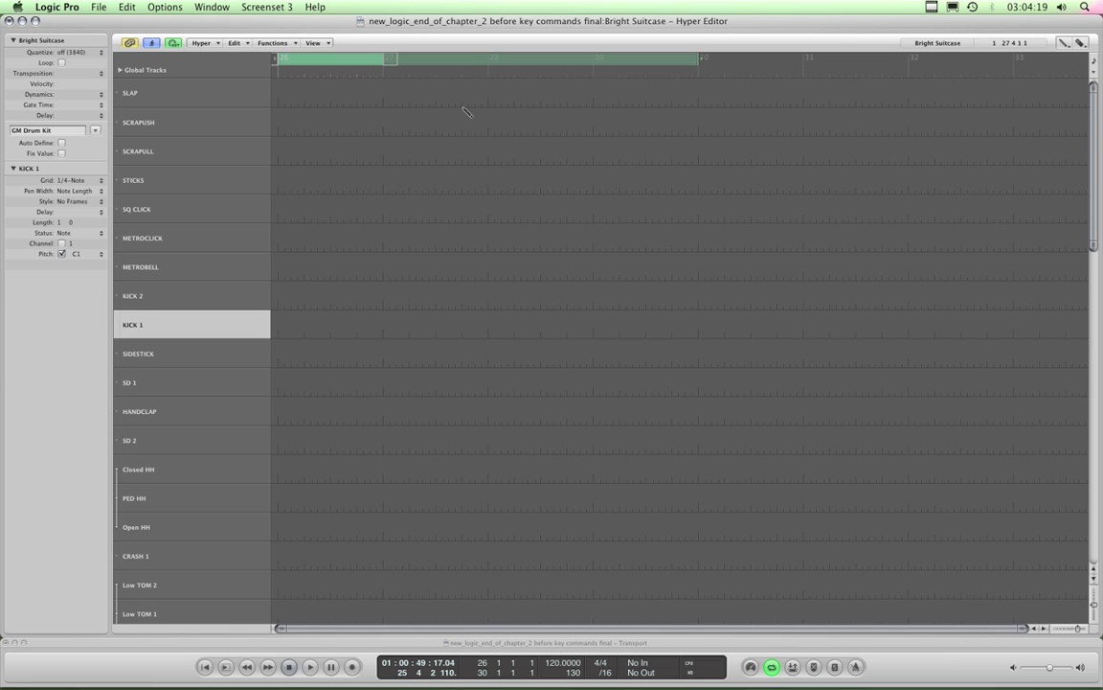
key("1")
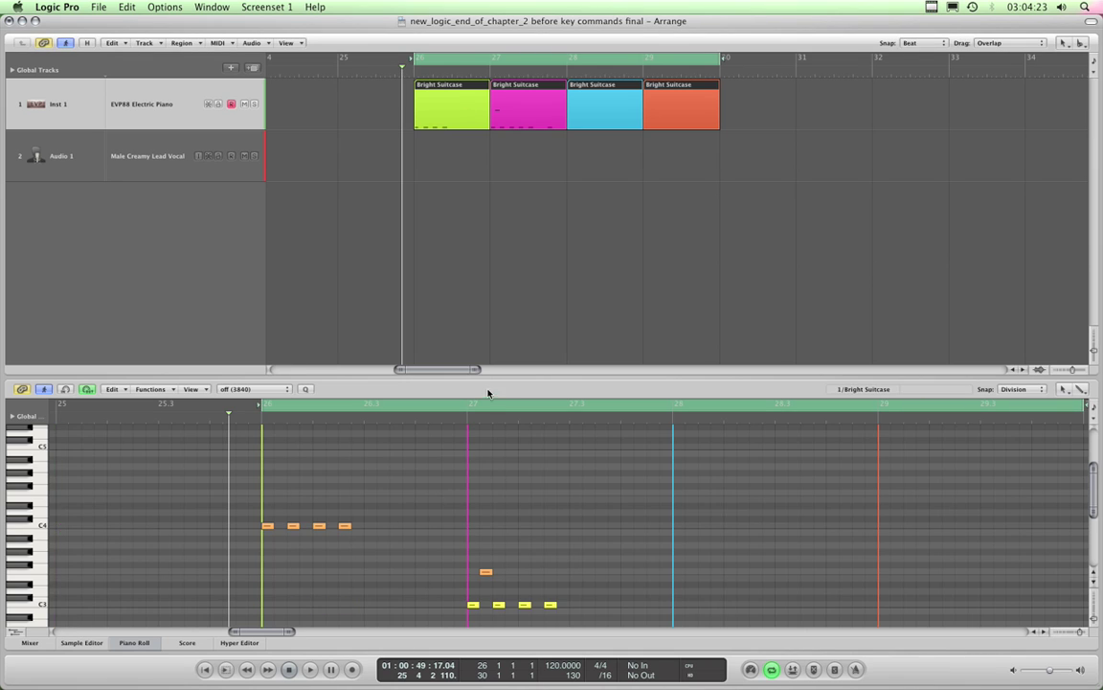
left_click_drag(487, 376, 521, 20)
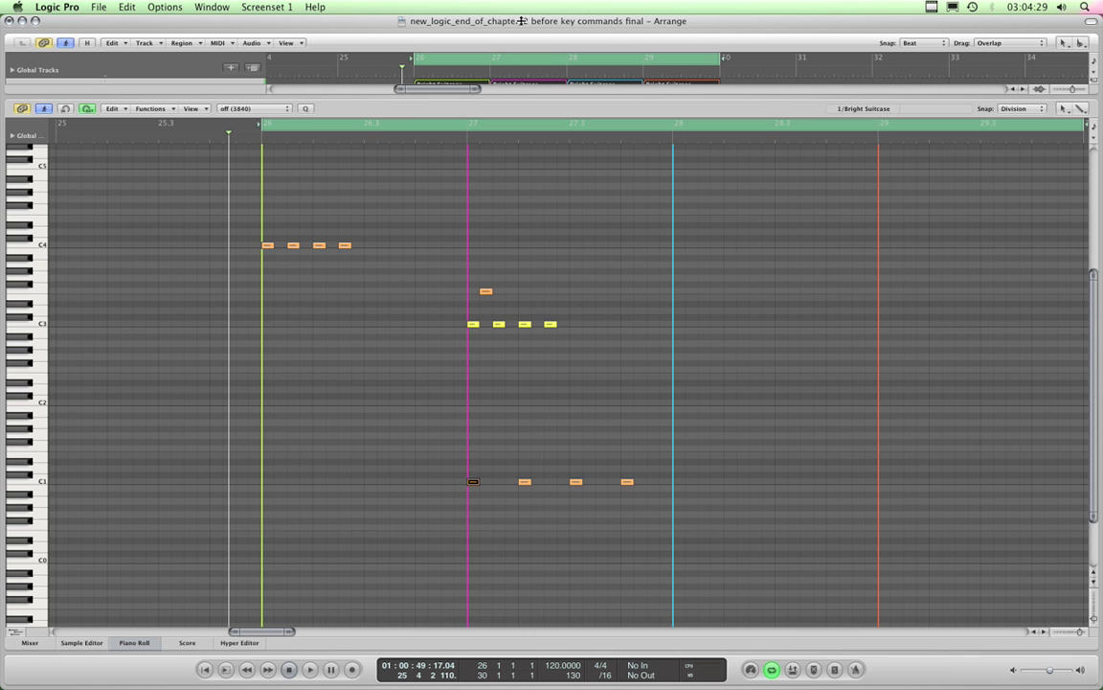
left_click_drag(521, 20, 522, 214)
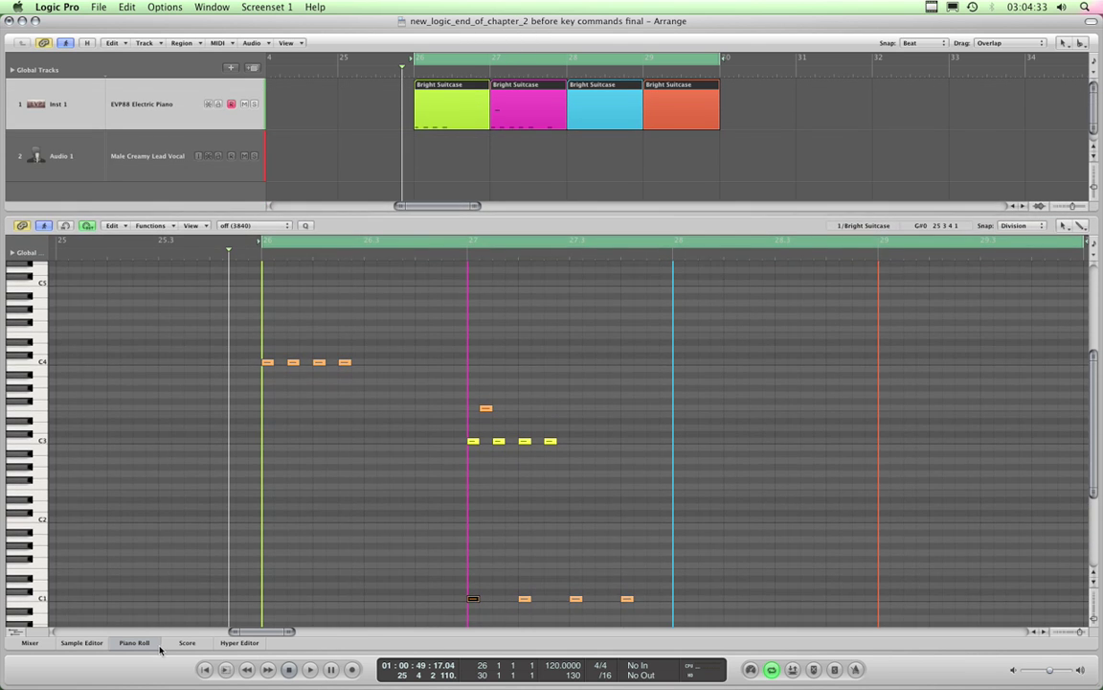
Close the Piano Roll pane, deselect the regions, and enable Link
left_click(153, 645)
left_click(451, 141)
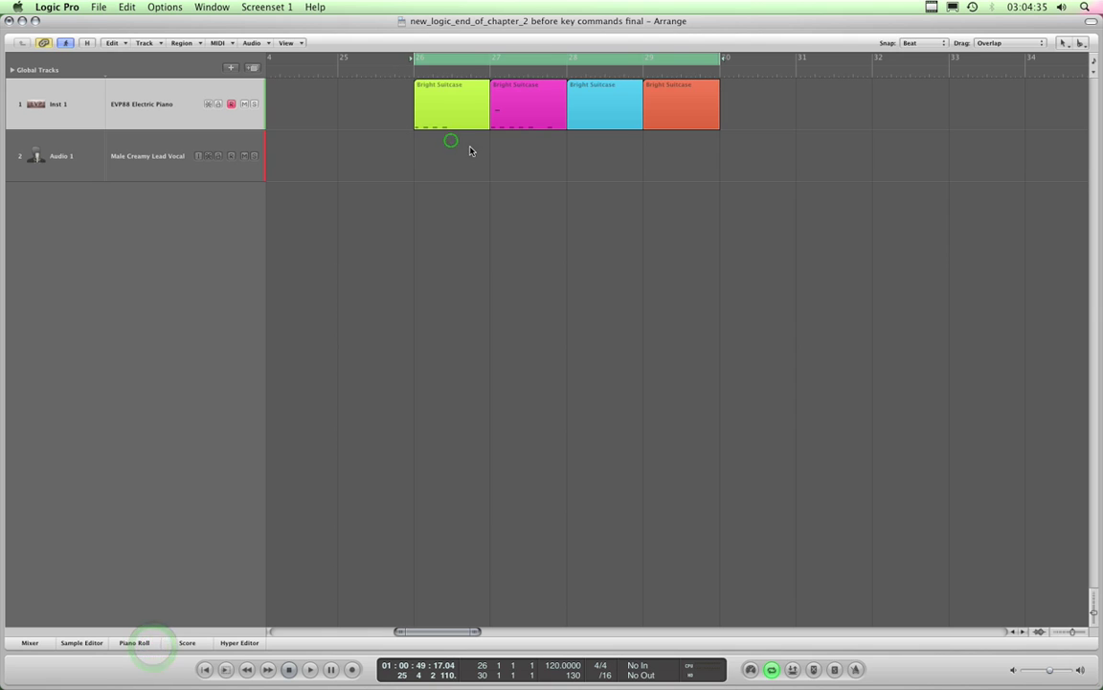
left_click(43, 44)
Select the green, magenta, and cyan regions in turn, then deselect all regions
left_click(434, 111)
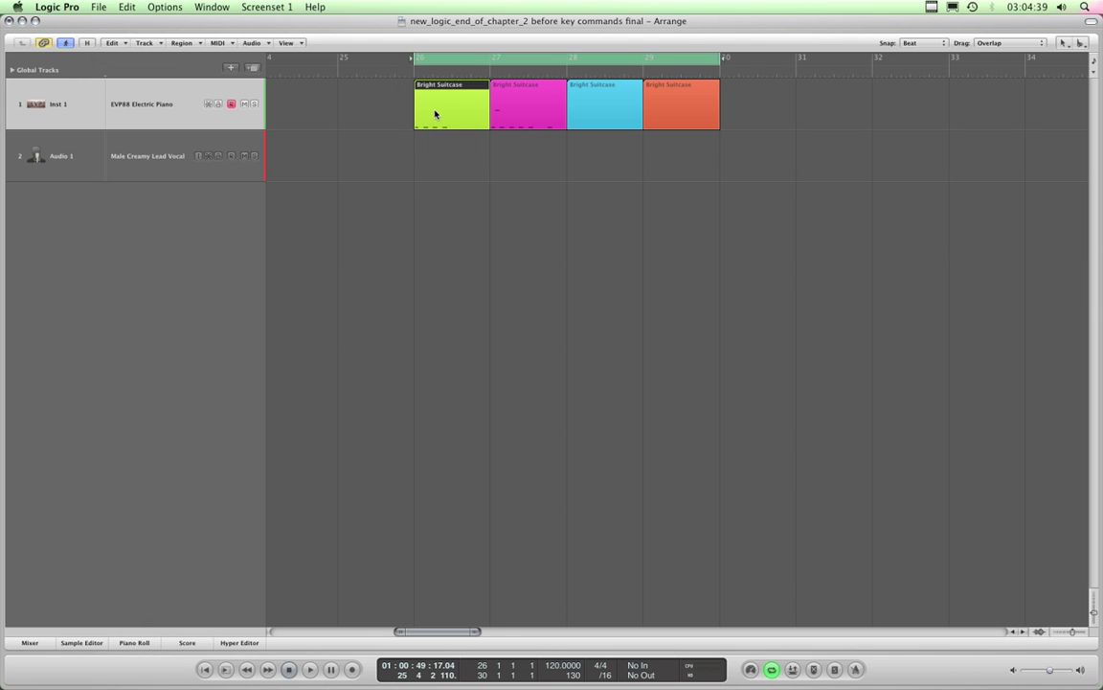
left_click(527, 105)
left_click(583, 108)
left_click(530, 109)
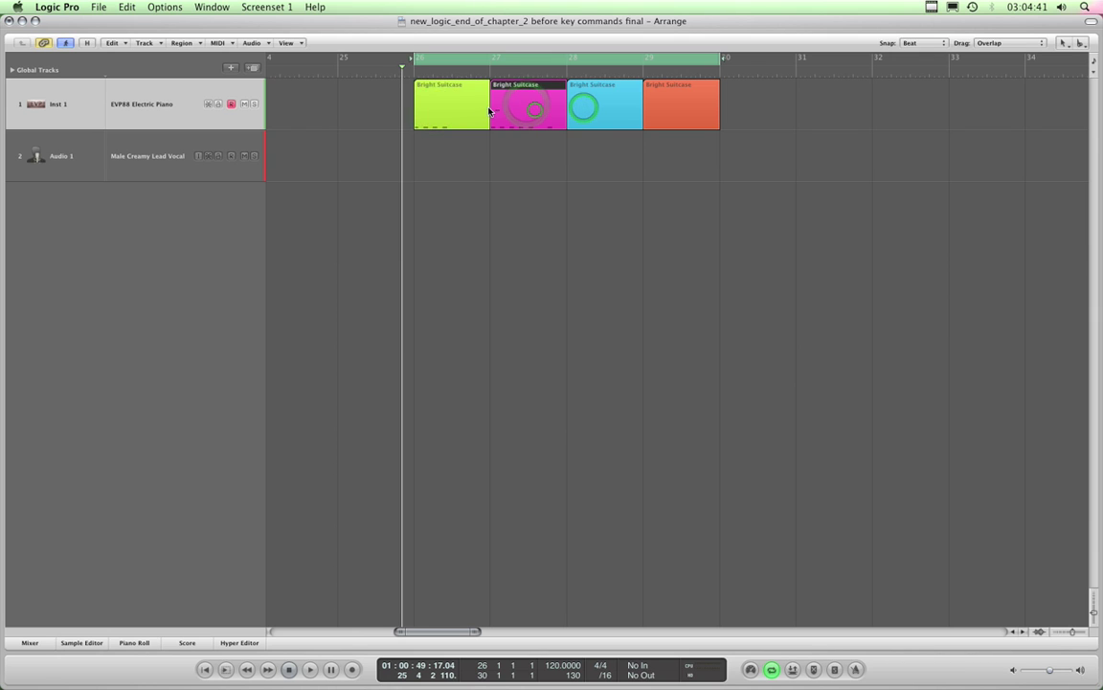
left_click(470, 108)
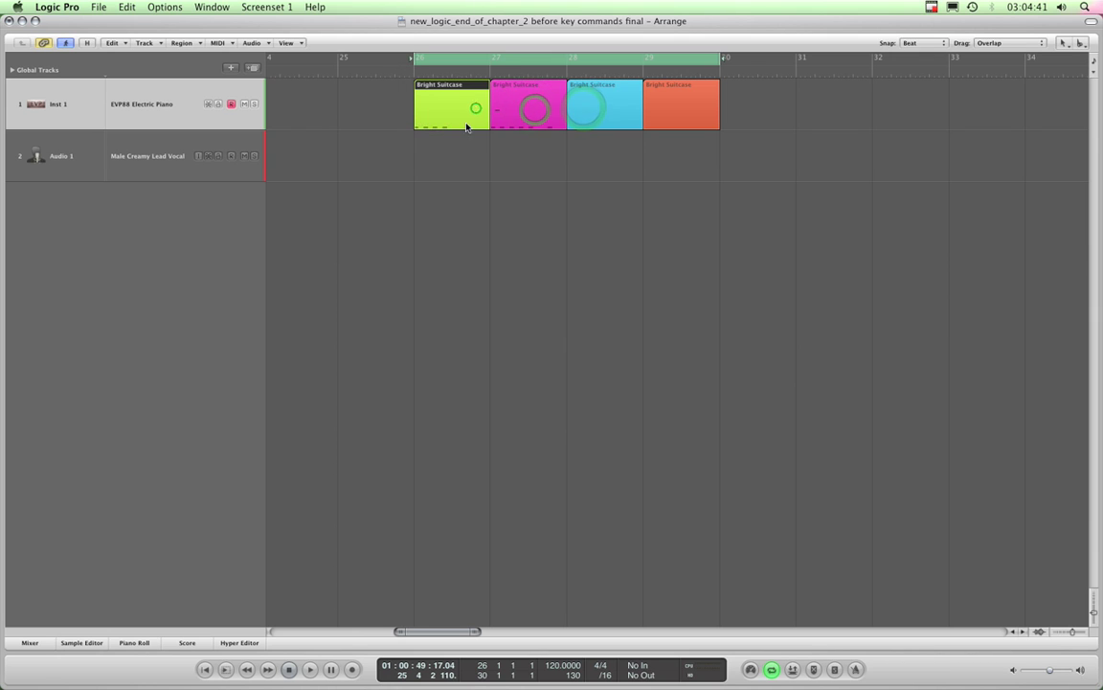
left_click(521, 165)
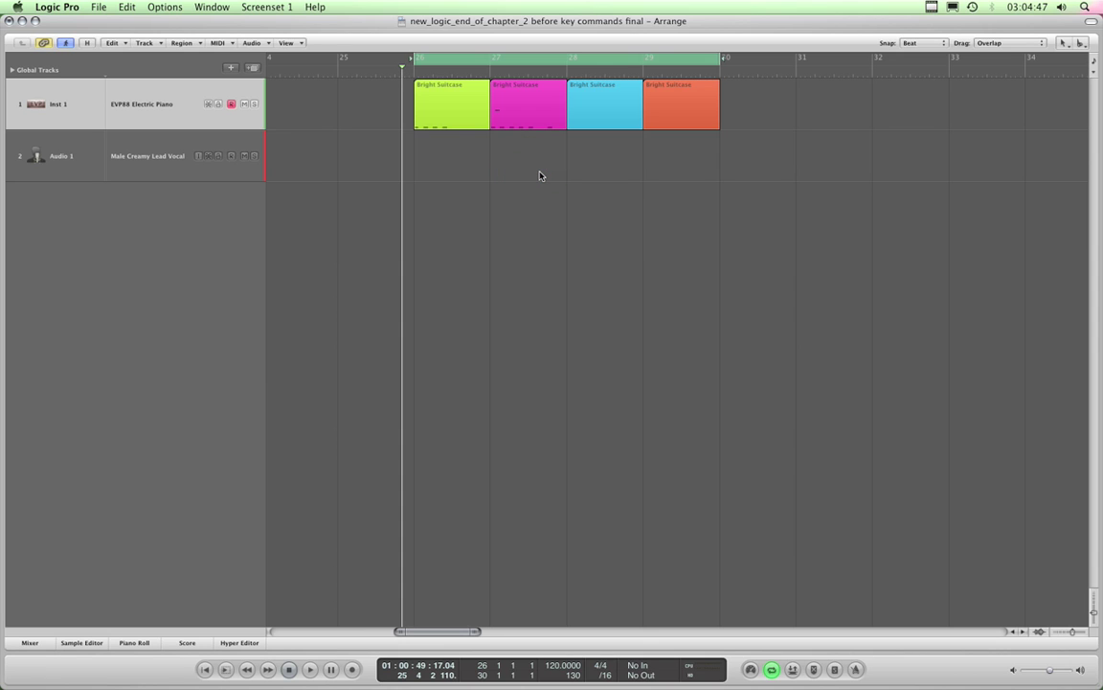
Toggle Cycle mode and draw a new cycle range in the ruler starting at bar 25
left_click(489, 64)
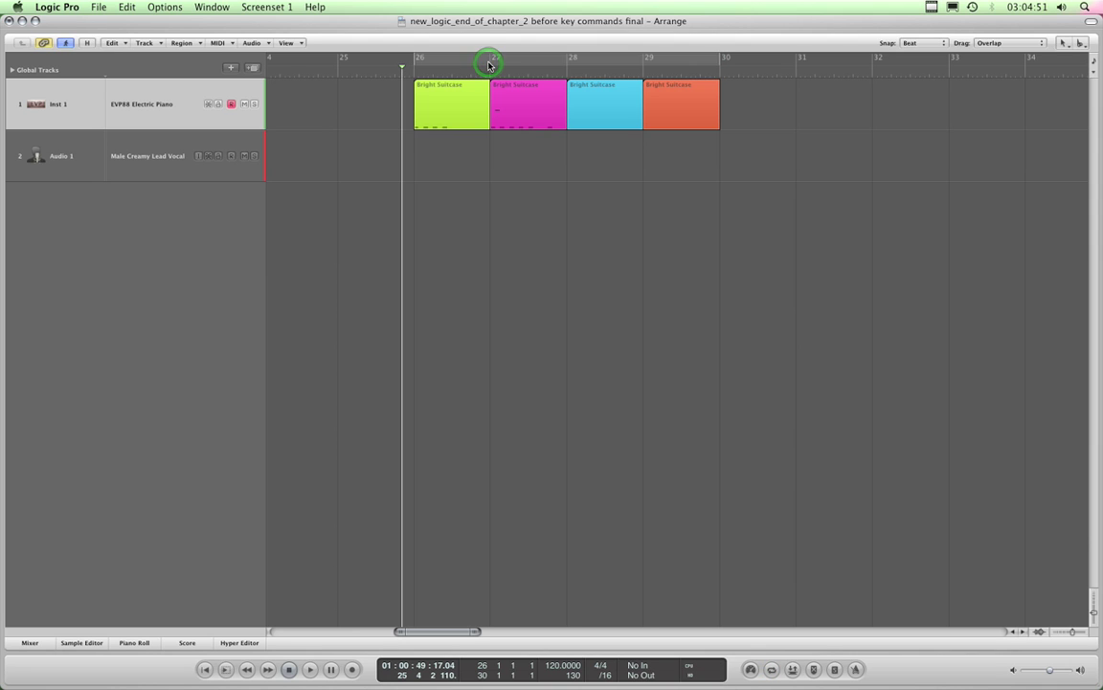
left_click(488, 61)
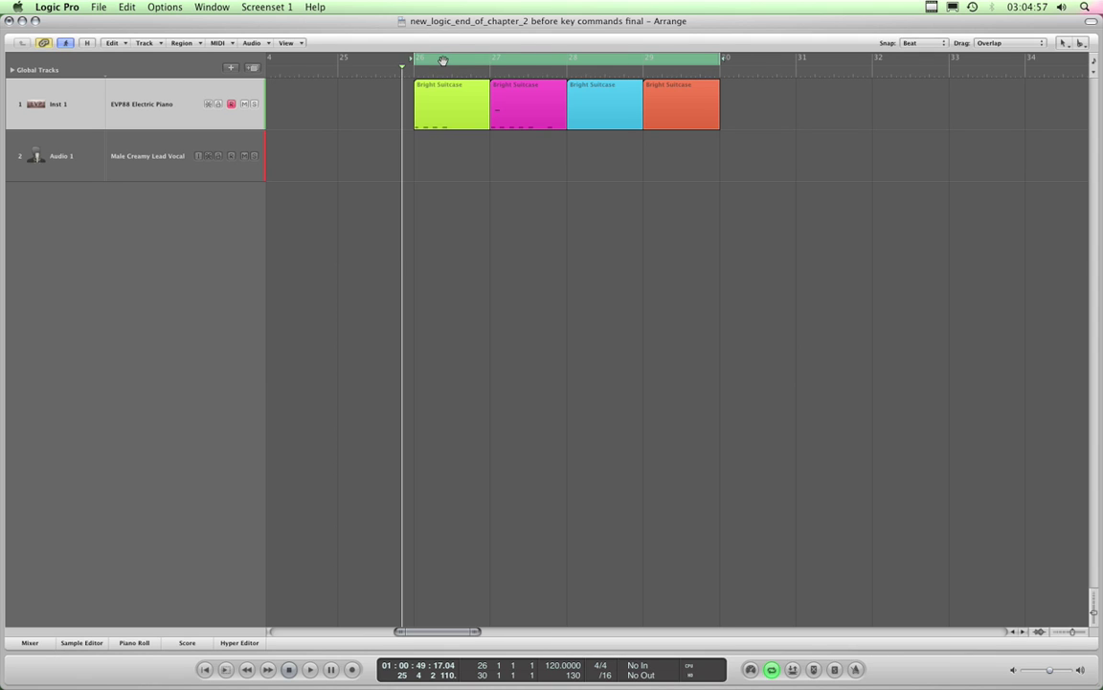
left_click(522, 66)
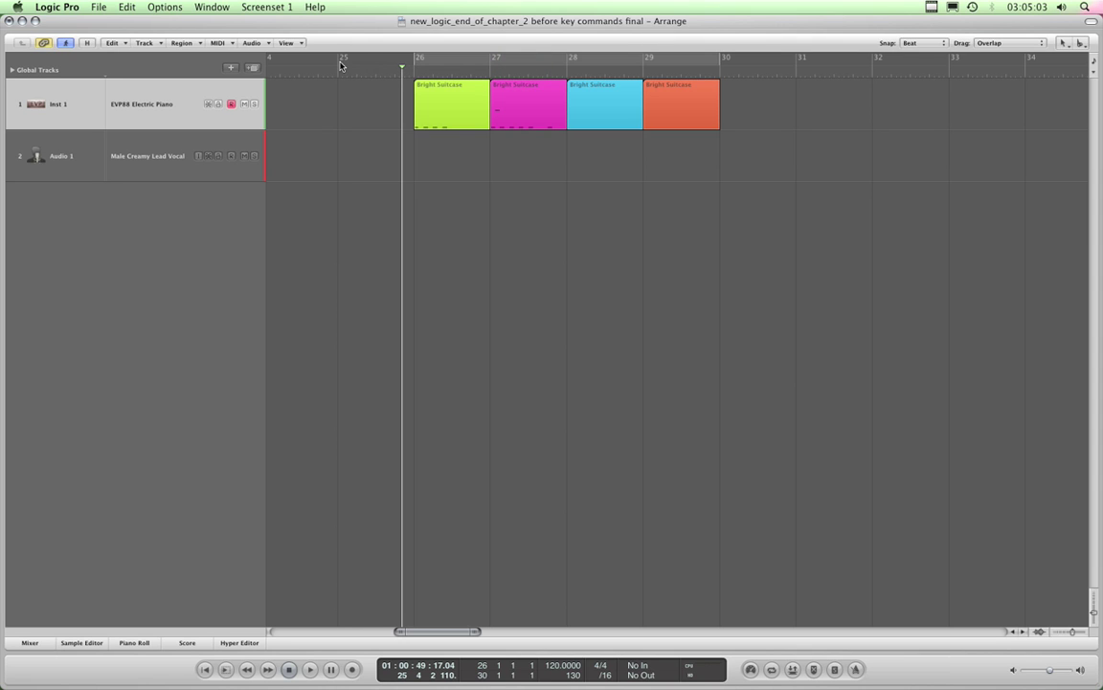
mouse_move(340, 63)
left_mouse_down()
mouse_move(783, 66)
mouse_move(703, 73)
mouse_move(720, 67)
left_mouse_up()
key("super+f")
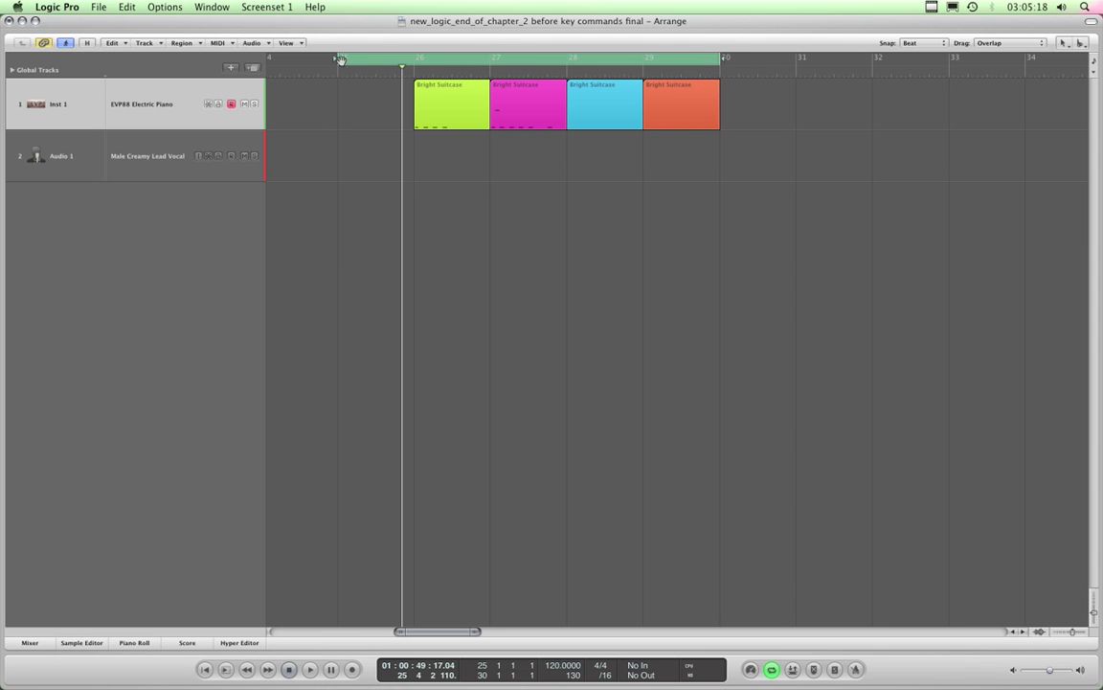
mouse_move(337, 59)
left_mouse_down()
mouse_move(305, 59)
mouse_move(337, 59)
left_mouse_up()
Select the magenta region and set the locators to it with Cmd+U
left_click(570, 172)
left_click(534, 115)
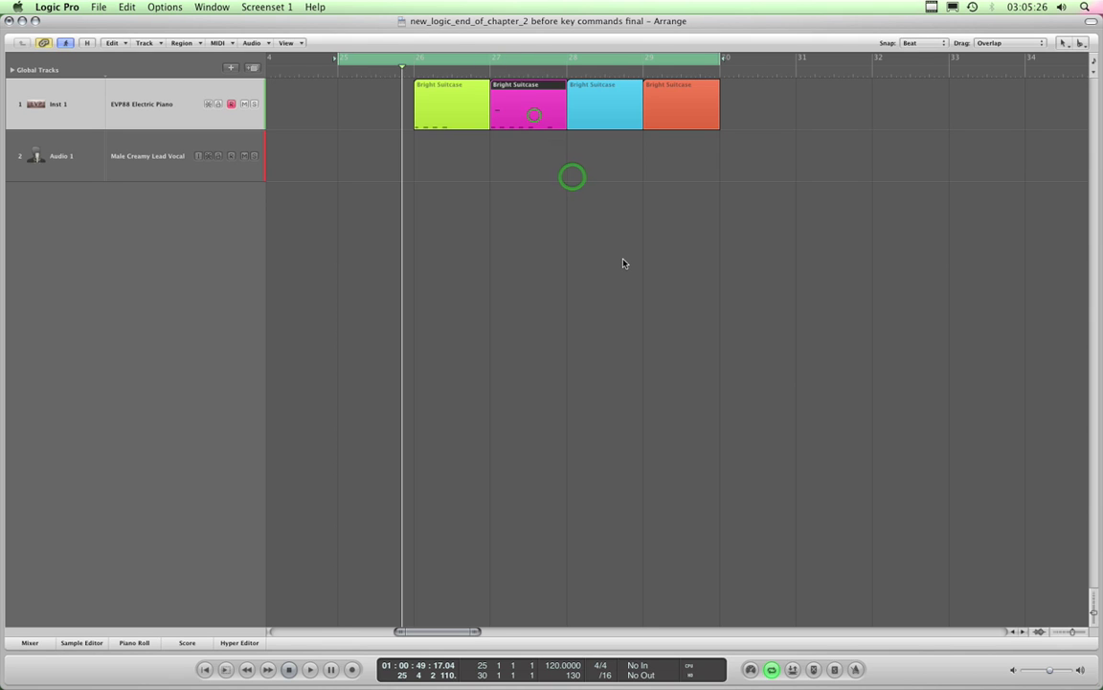
key("super+u")
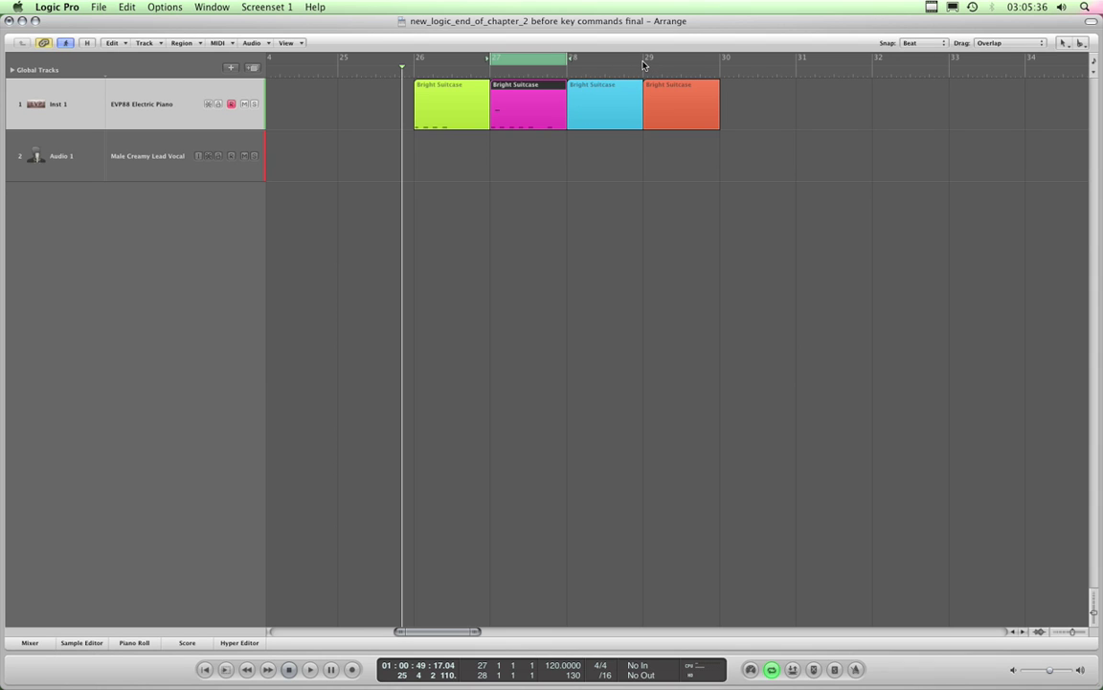
Drag right-to-left in the cycle ruler to create a reversed skip cycle from bar 29 back
left_click_drag(645, 65, 497, 67)
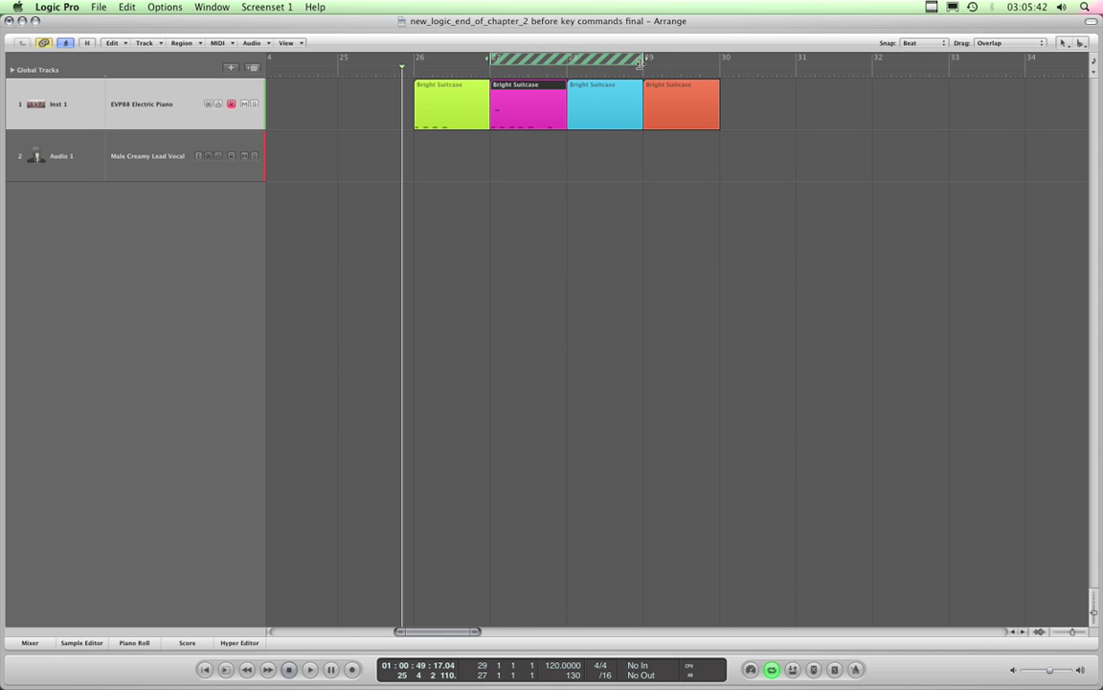
left_click(640, 61)
left_click(485, 670)
left_click(486, 667)
left_click(485, 668)
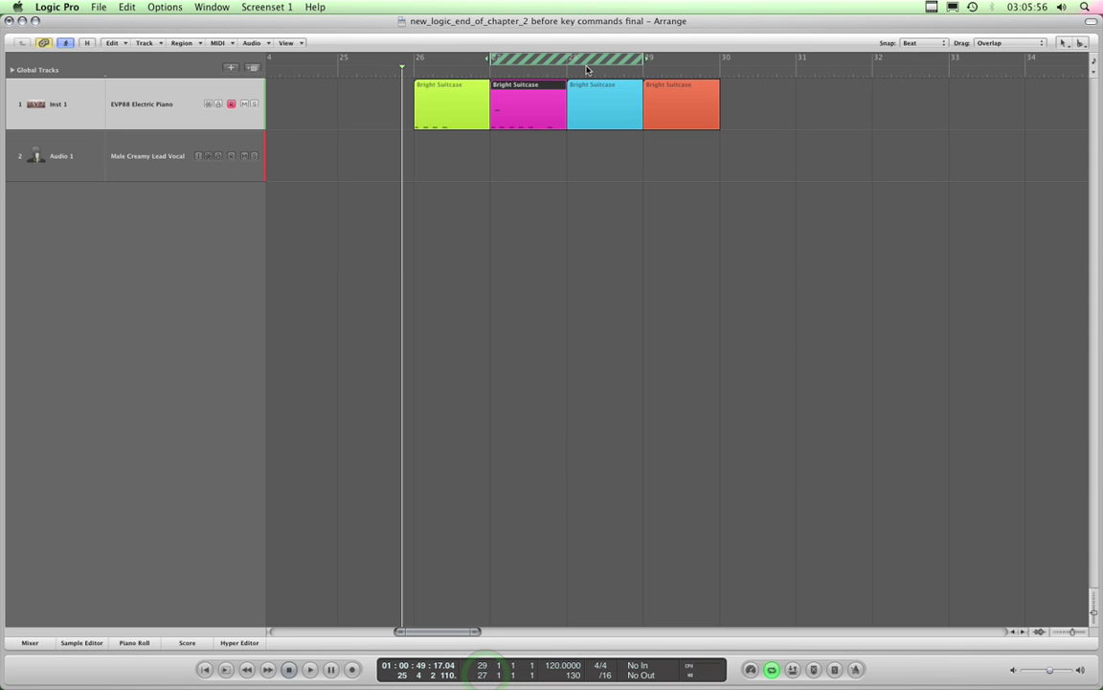
Turn Cycle off and on, then move the skip cycle's end to about bar 28.3
left_click(771, 668)
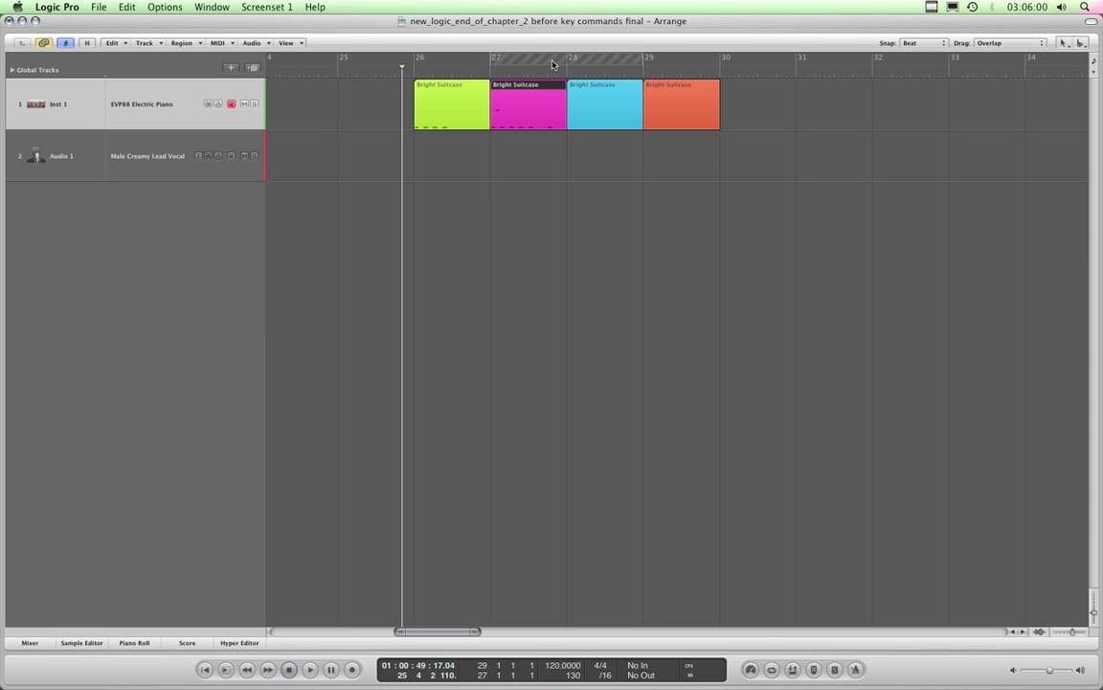
left_click(771, 669)
left_click_drag(644, 61, 606, 61)
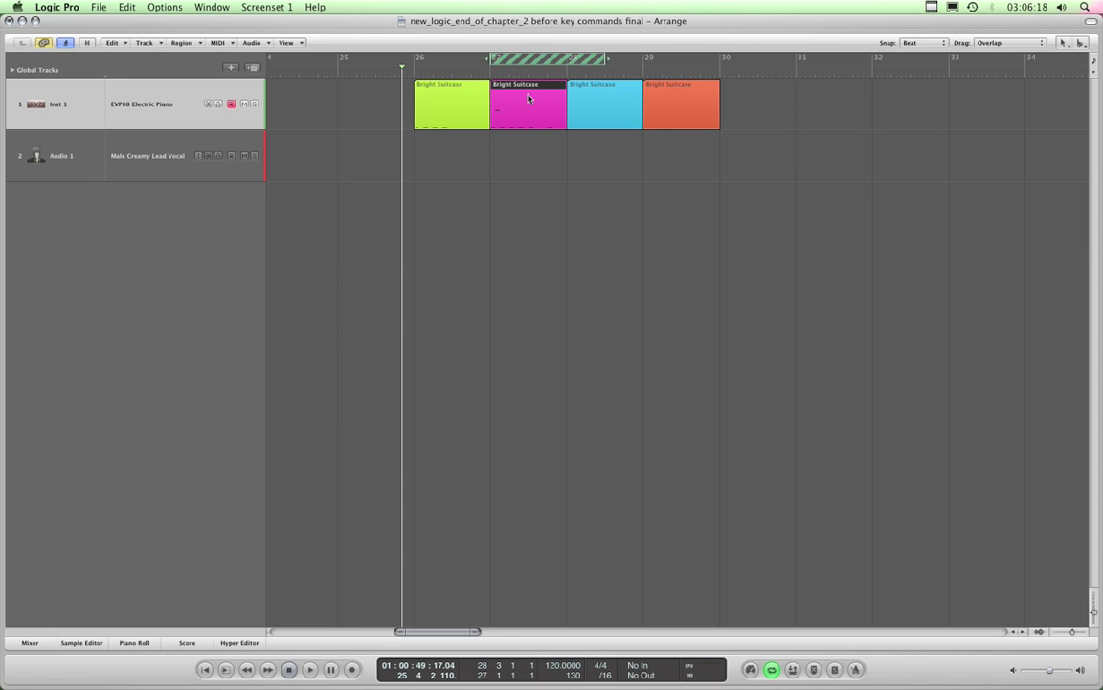
Play from bar 25 through the skip cycle, then stop
left_click(342, 69)
key("space")
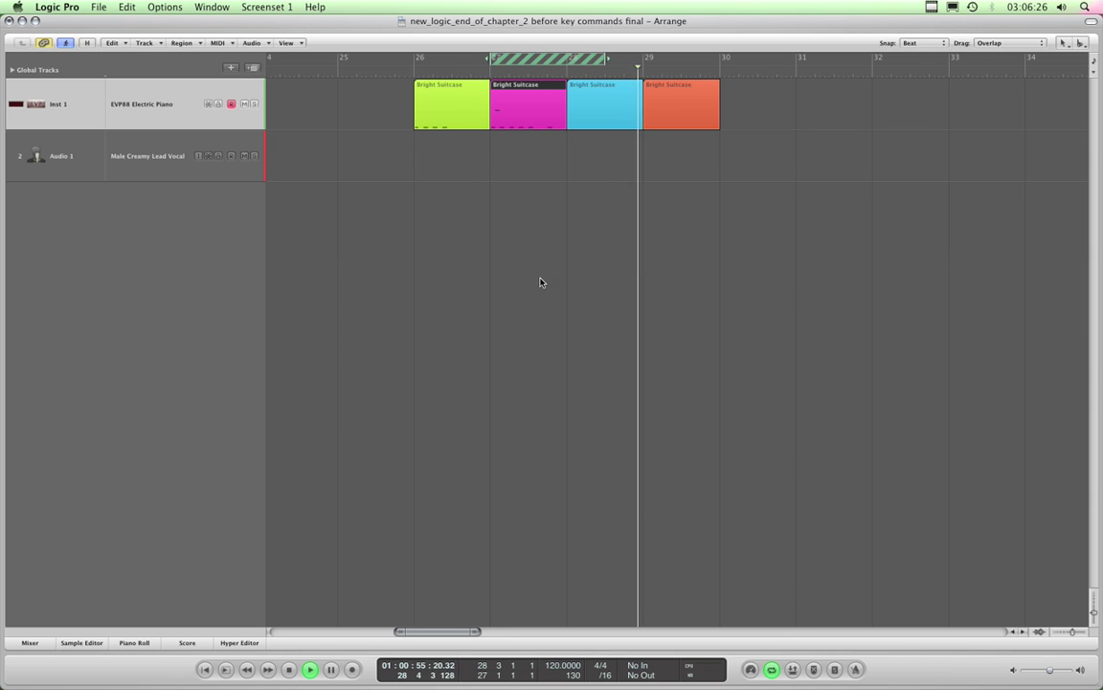
key("space")
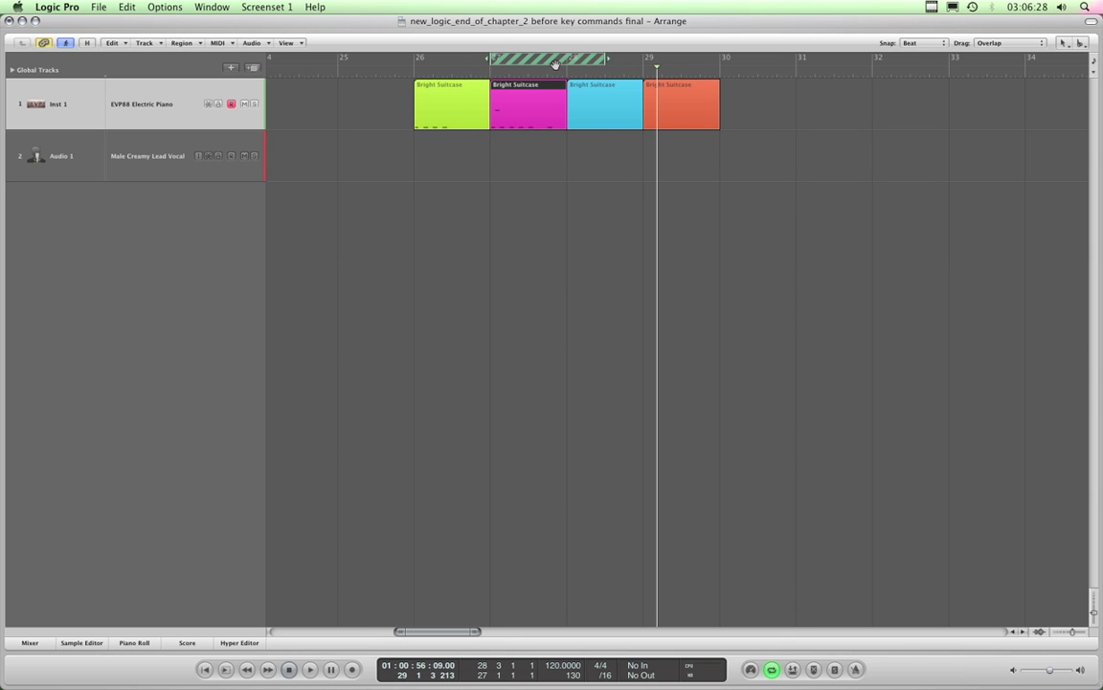
Set Snap to Division and refine the skip cycle's start to bar 27 beat 1
left_click_drag(491, 59, 508, 58)
left_click(922, 43)
left_click(918, 72)
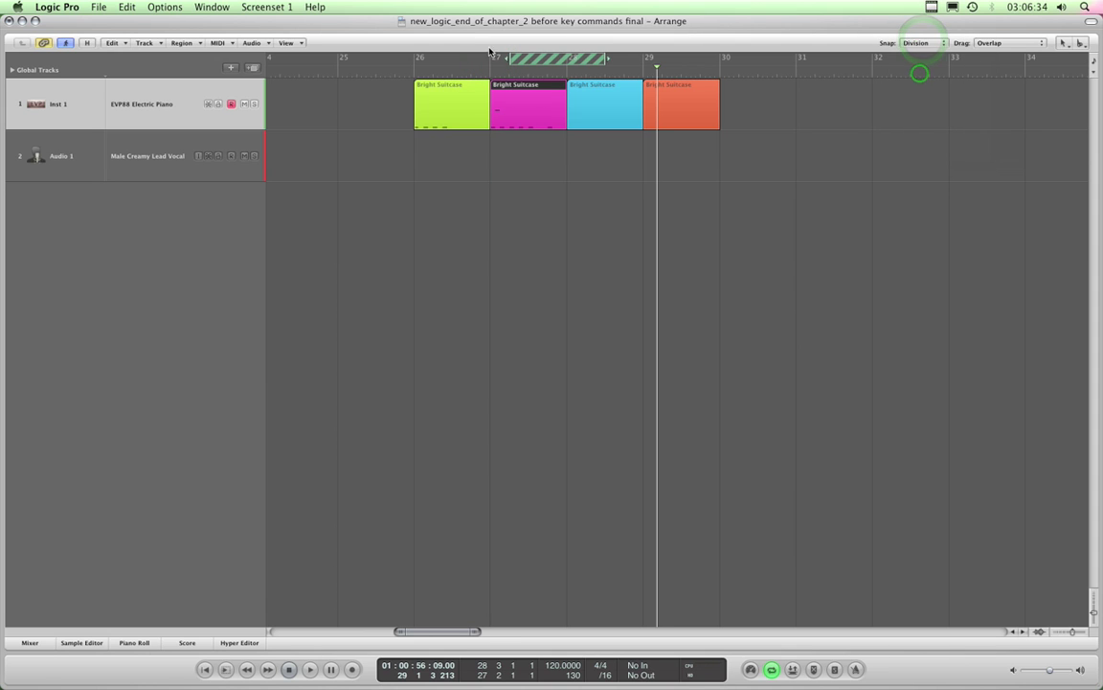
left_click_drag(505, 61, 490, 58)
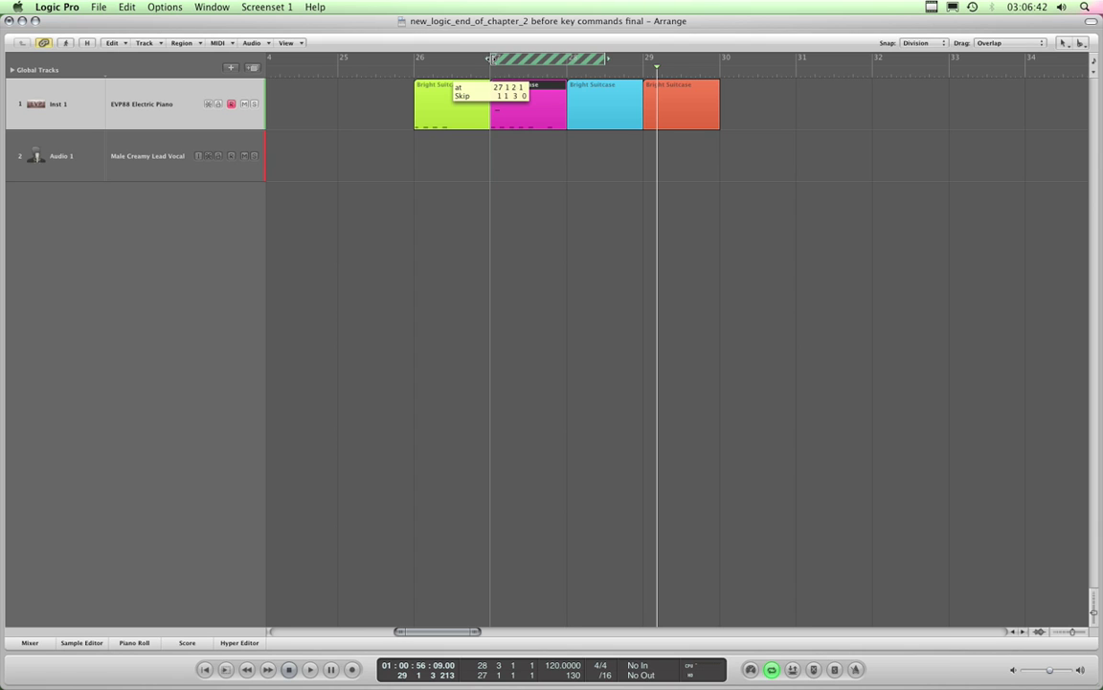
left_click_drag(490, 59, 491, 58)
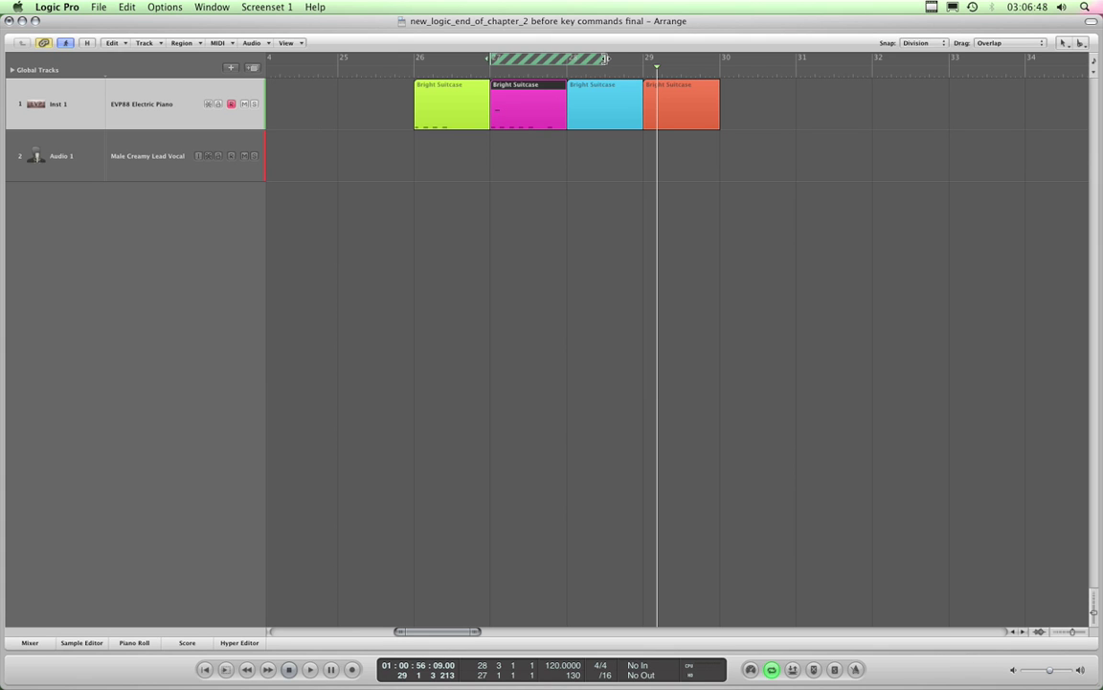
Flip the skip range into a normal cycle and set its start locator to bar 25
left_click_drag(604, 59, 414, 59)
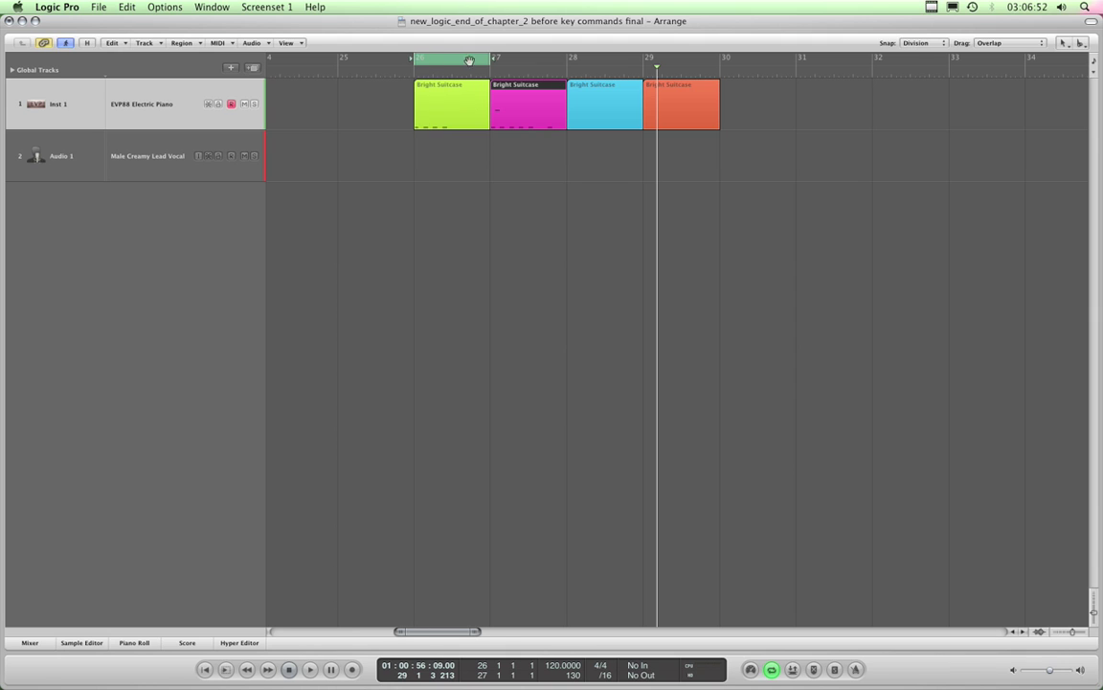
left_click_drag(492, 60, 720, 62)
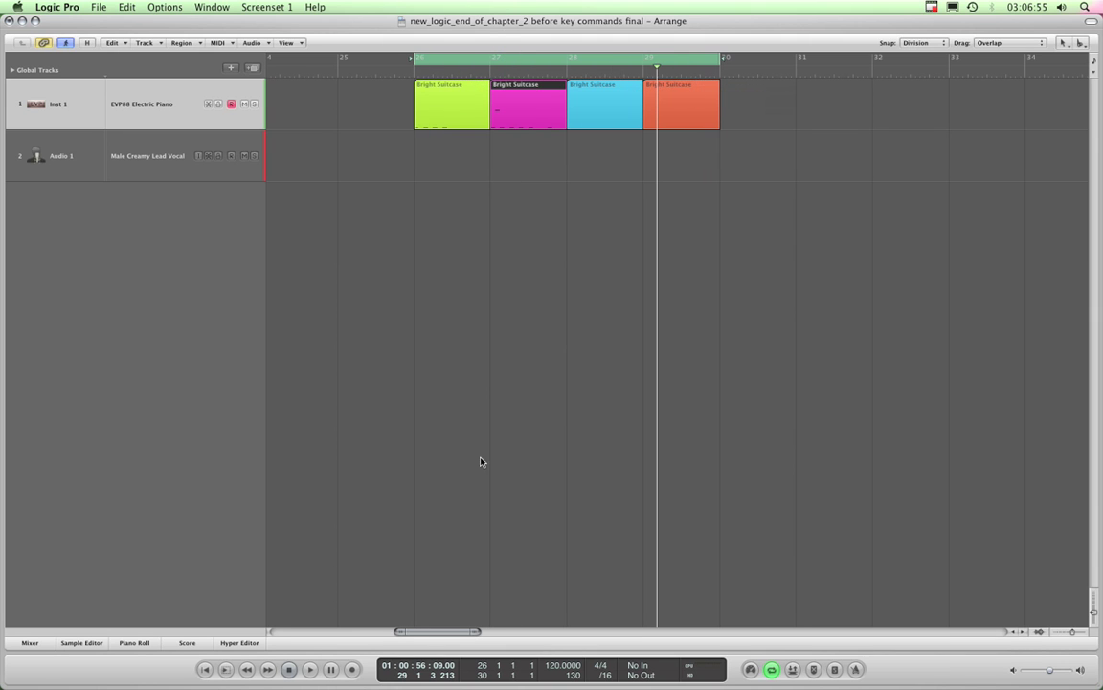
double_click(487, 670)
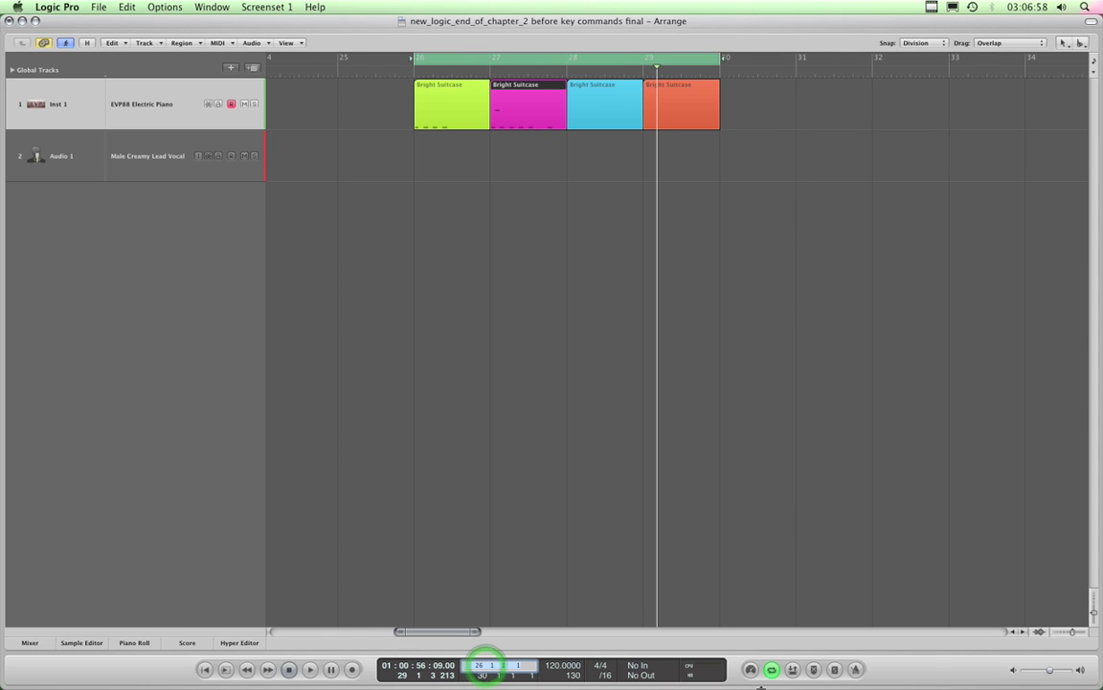
type("25")
key("Return")
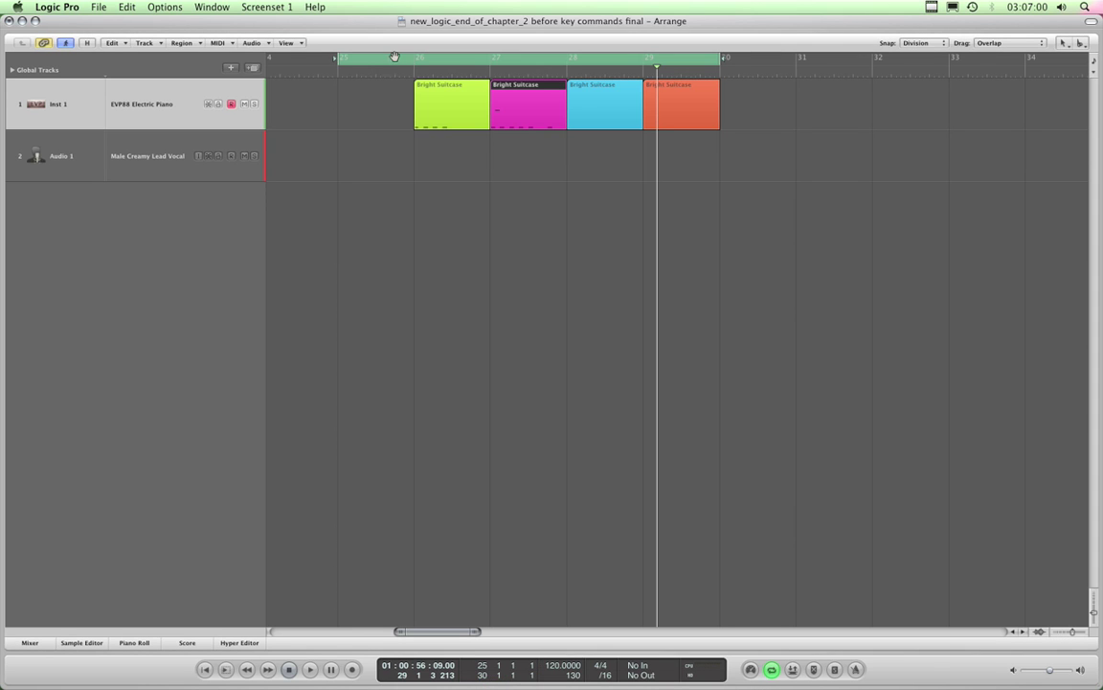
Set the cycle end locator to bar 29, then shift the whole cycle to bars 26–30
double_click(486, 676)
type("29")
key("Return")
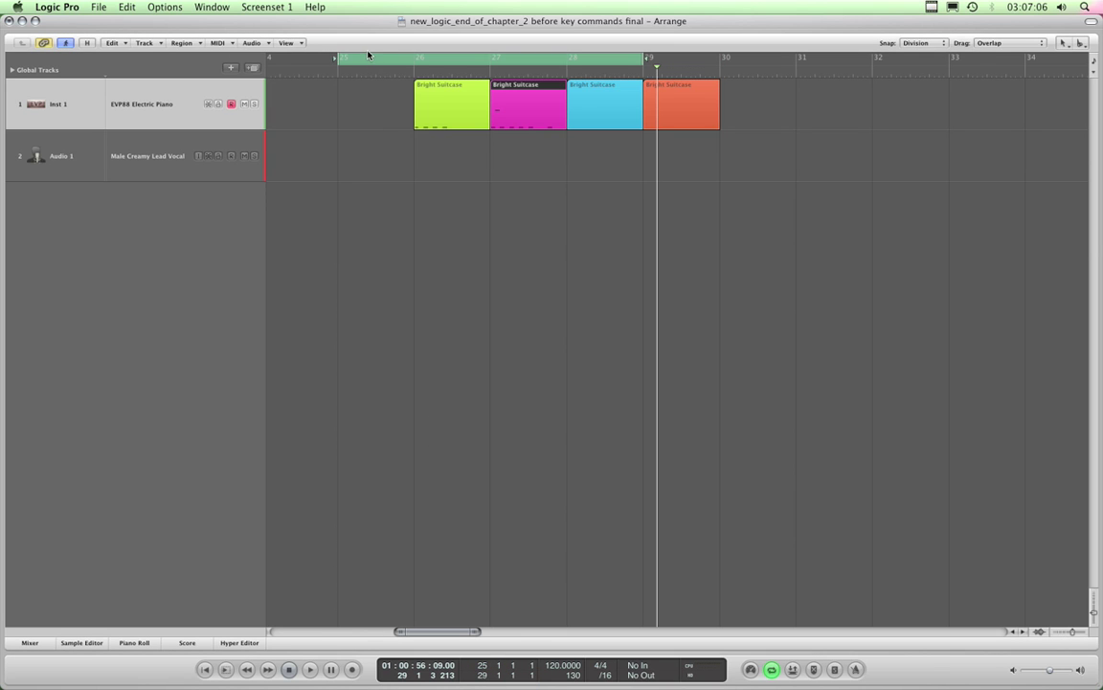
left_click_drag(369, 56, 448, 62)
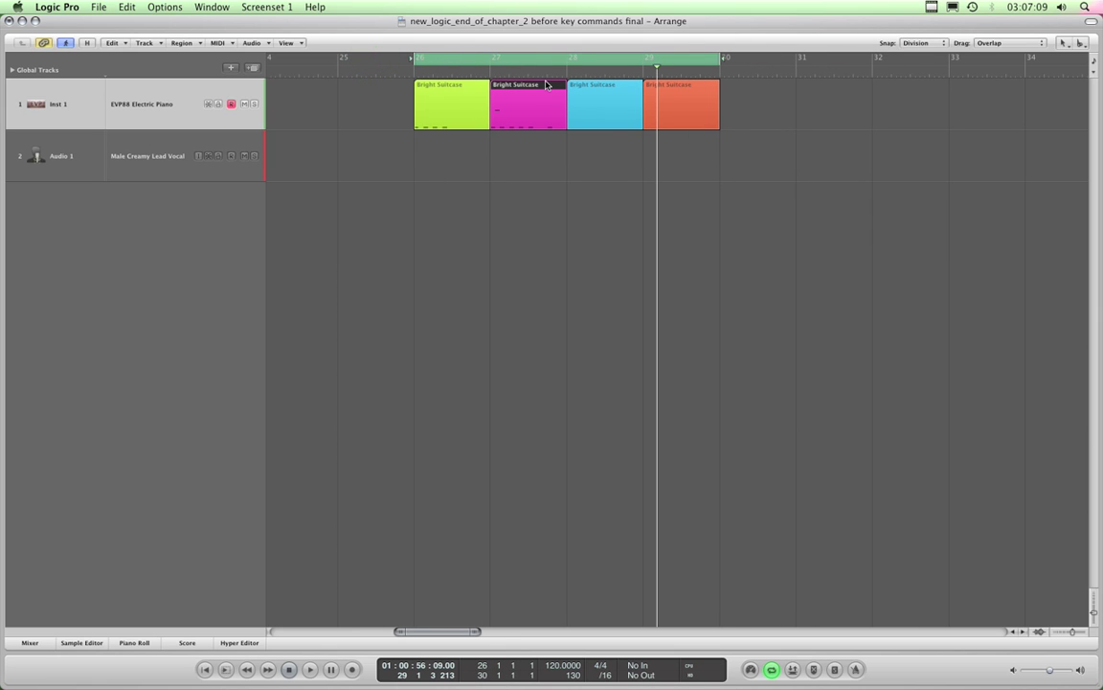
left_click(443, 330)
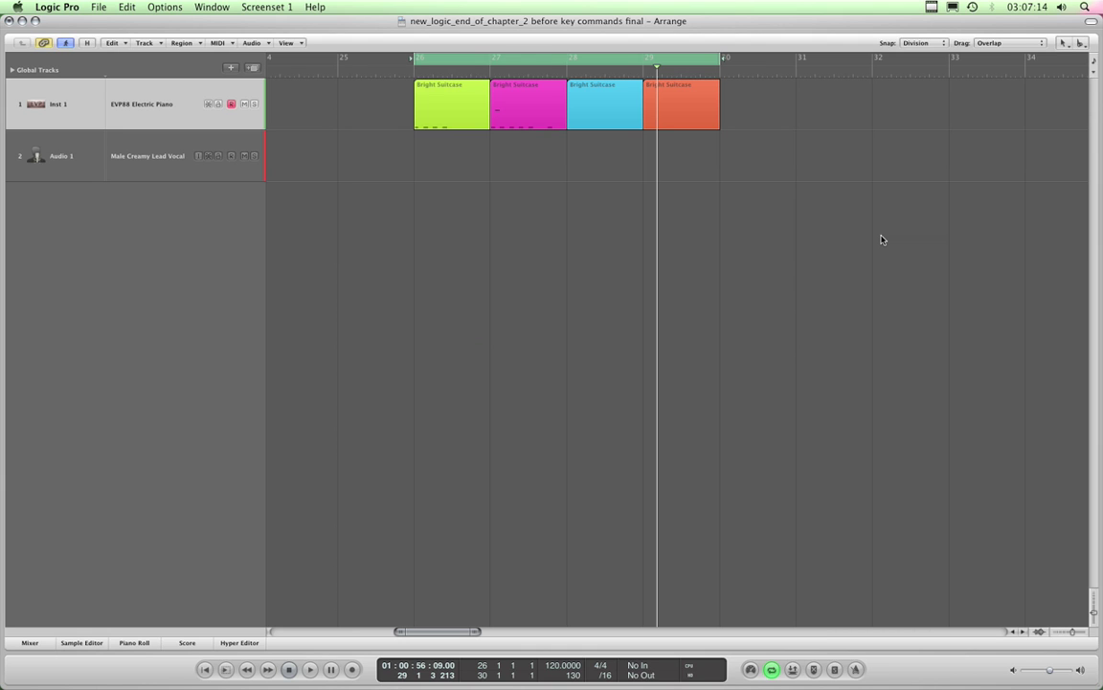
key("b")
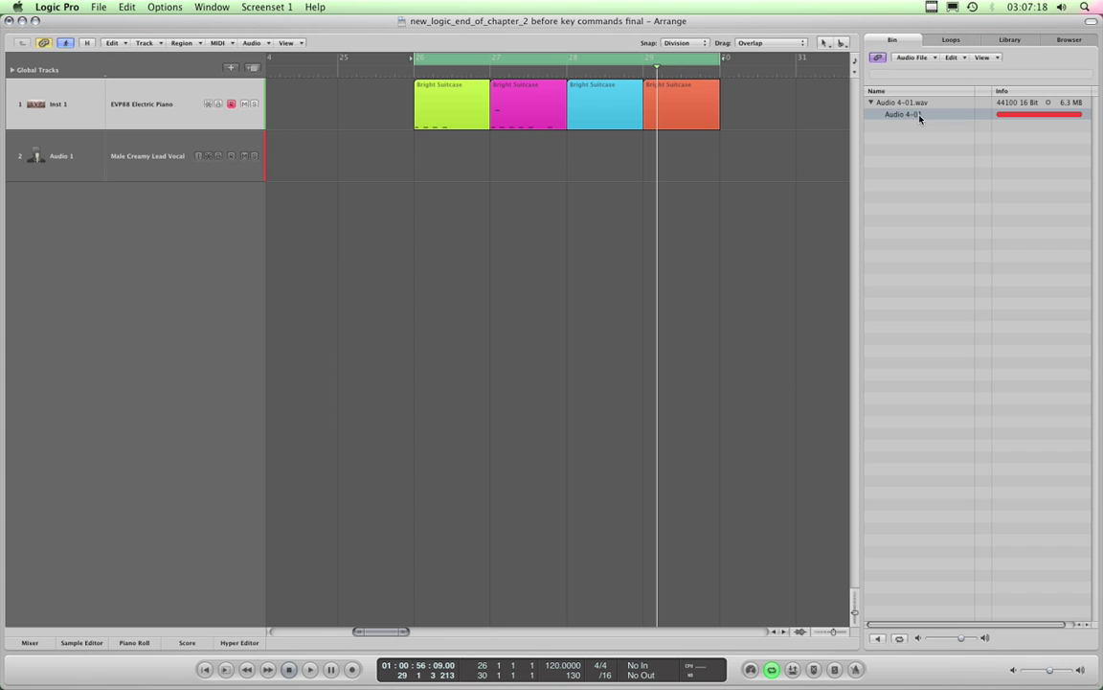
left_click_drag(917, 118, 317, 153)
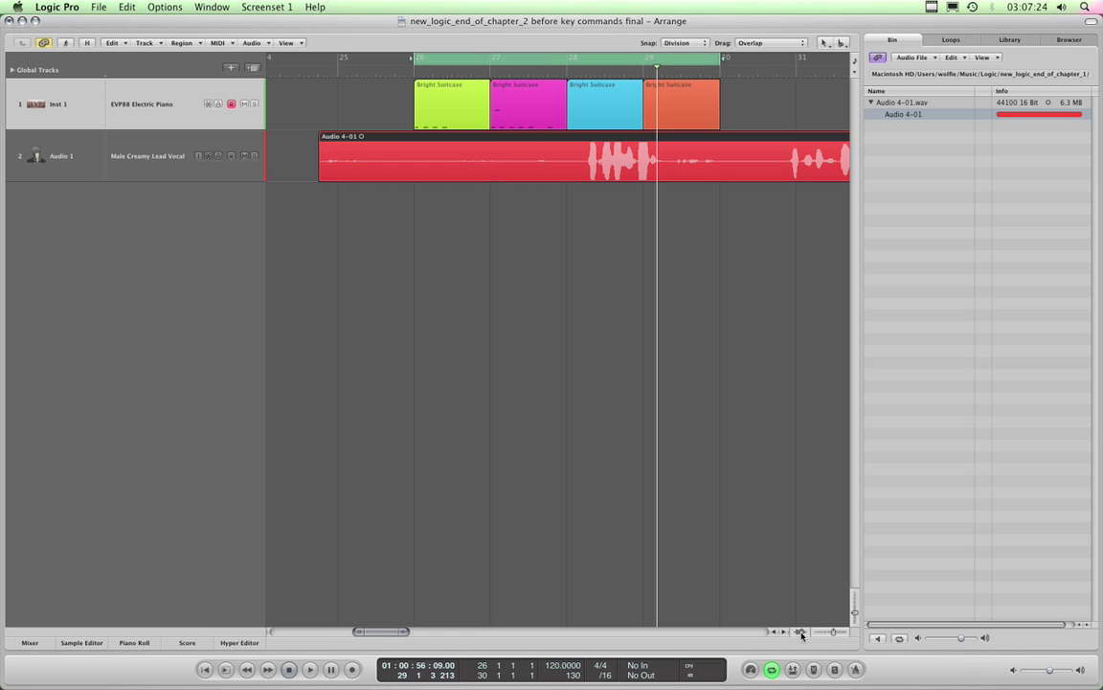
mouse_move(803, 634)
left_mouse_down()
mouse_move(805, 571)
mouse_move(805, 641)
left_mouse_up()
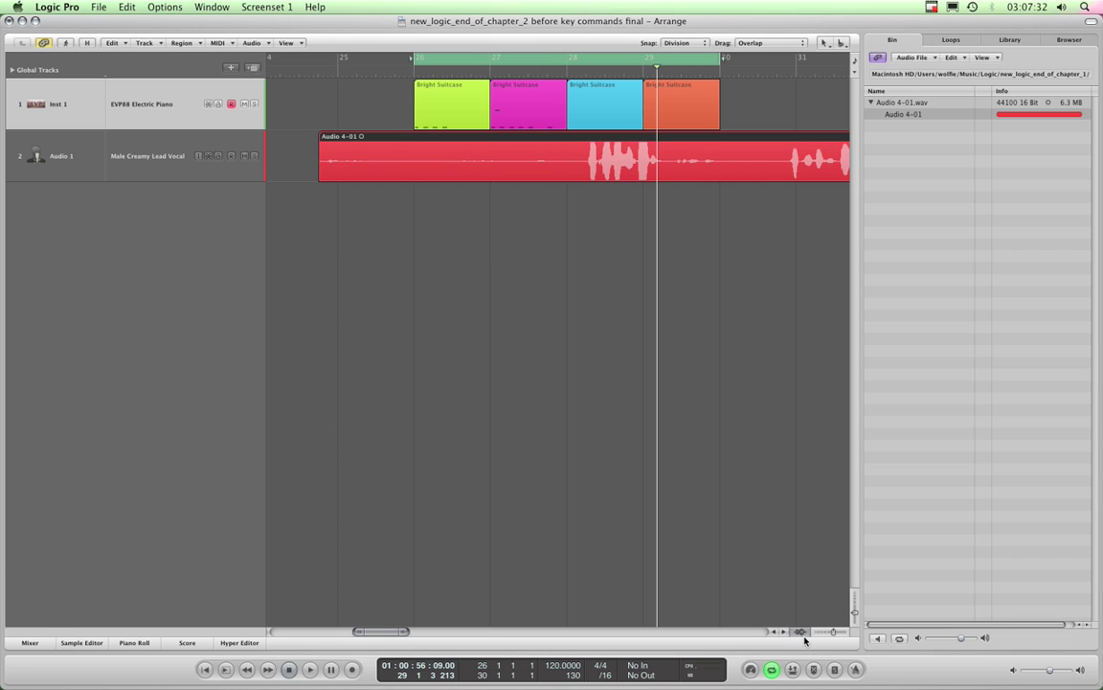
left_click(549, 142)
left_click(490, 278)
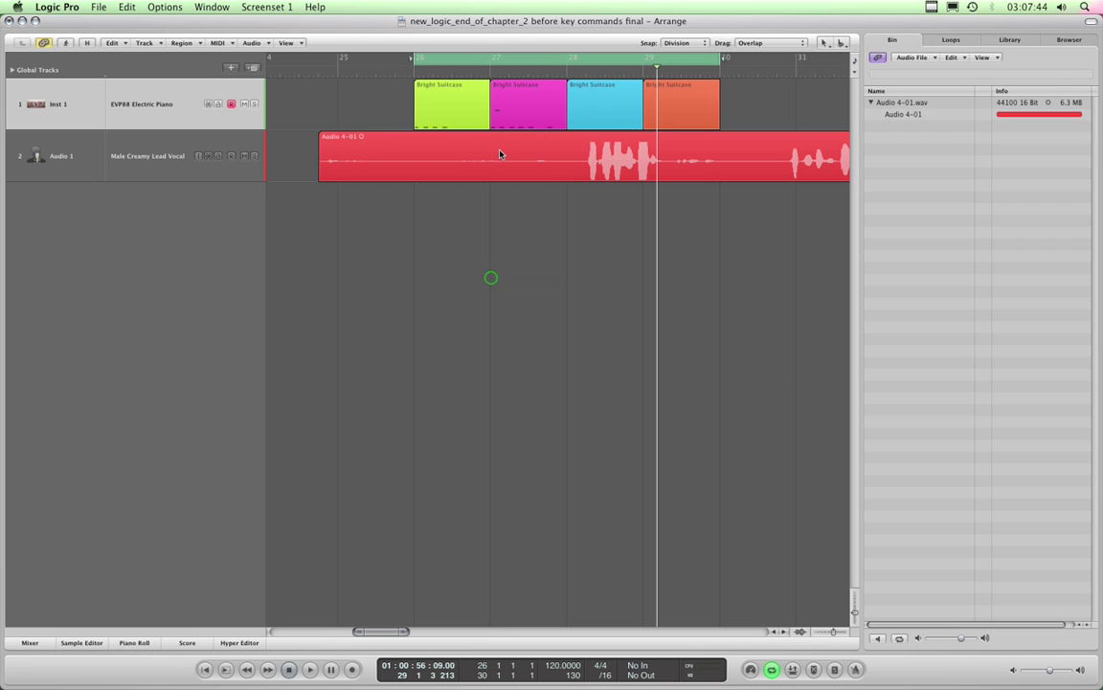
left_click(499, 153)
key("Delete")
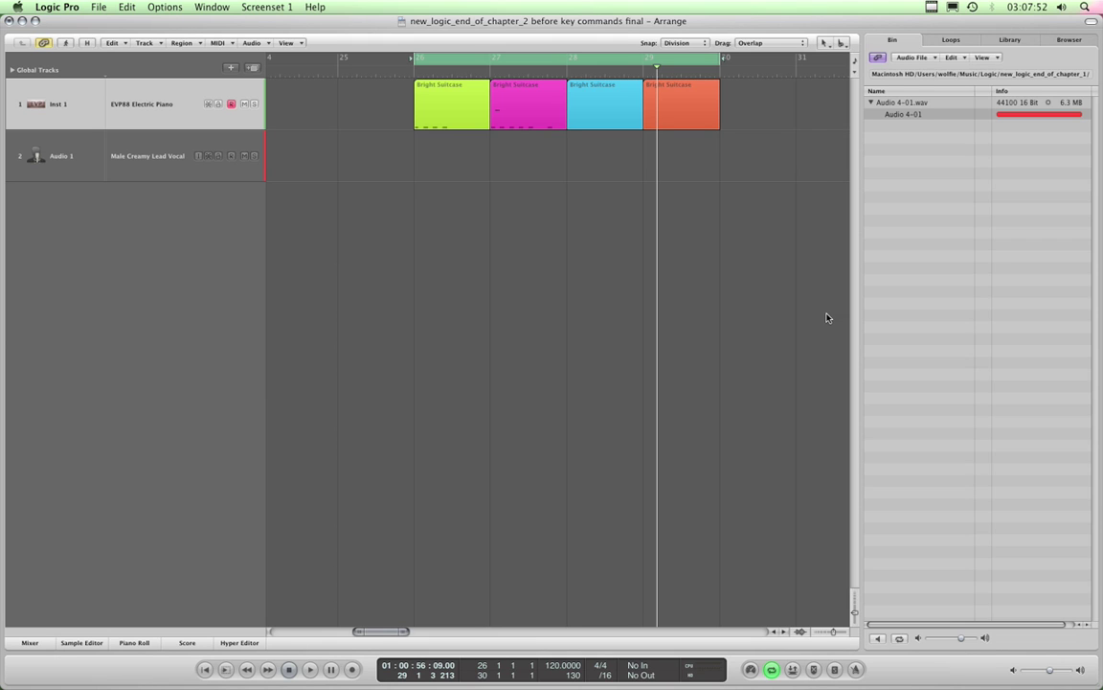
key("b")
left_click(531, 167)
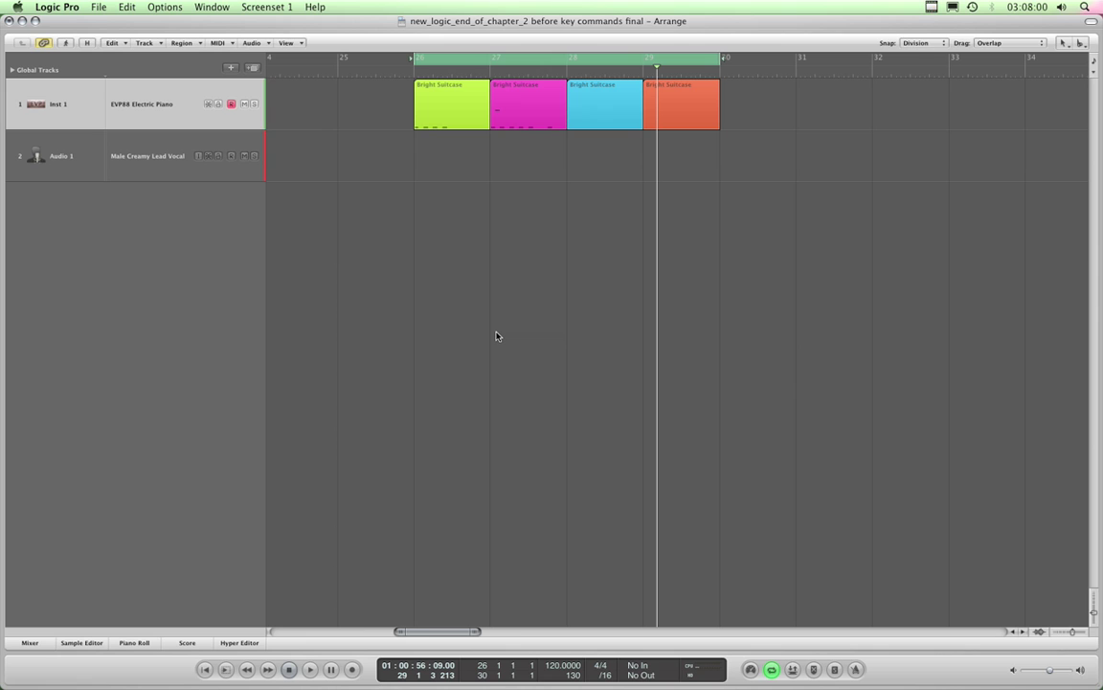
key("i")
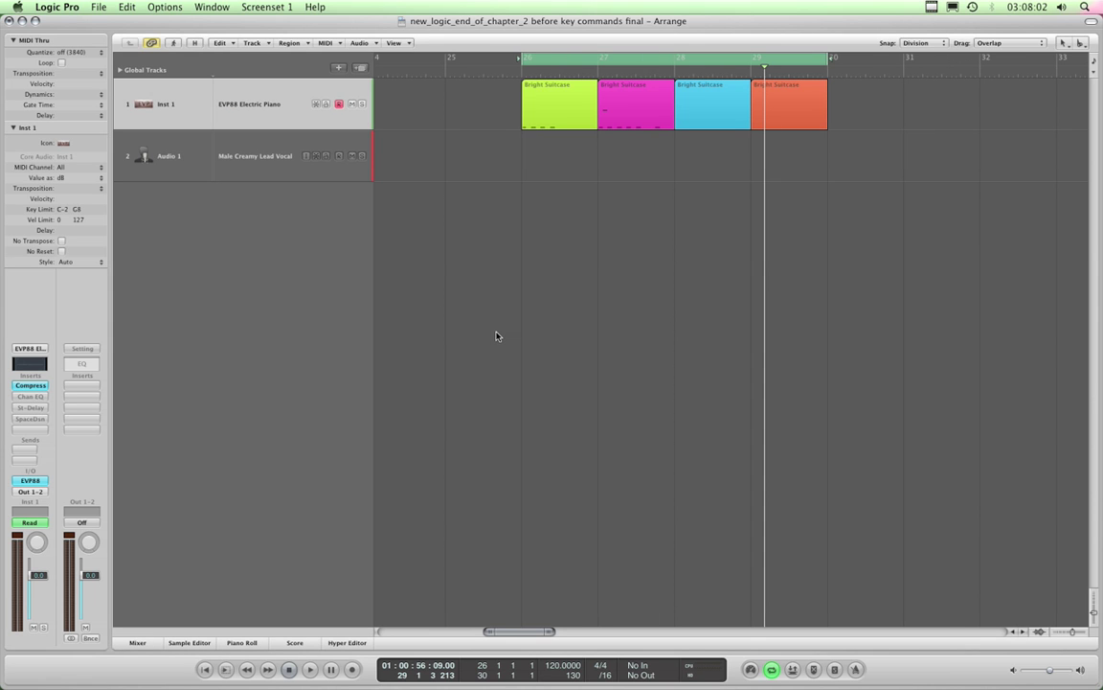
key("y")
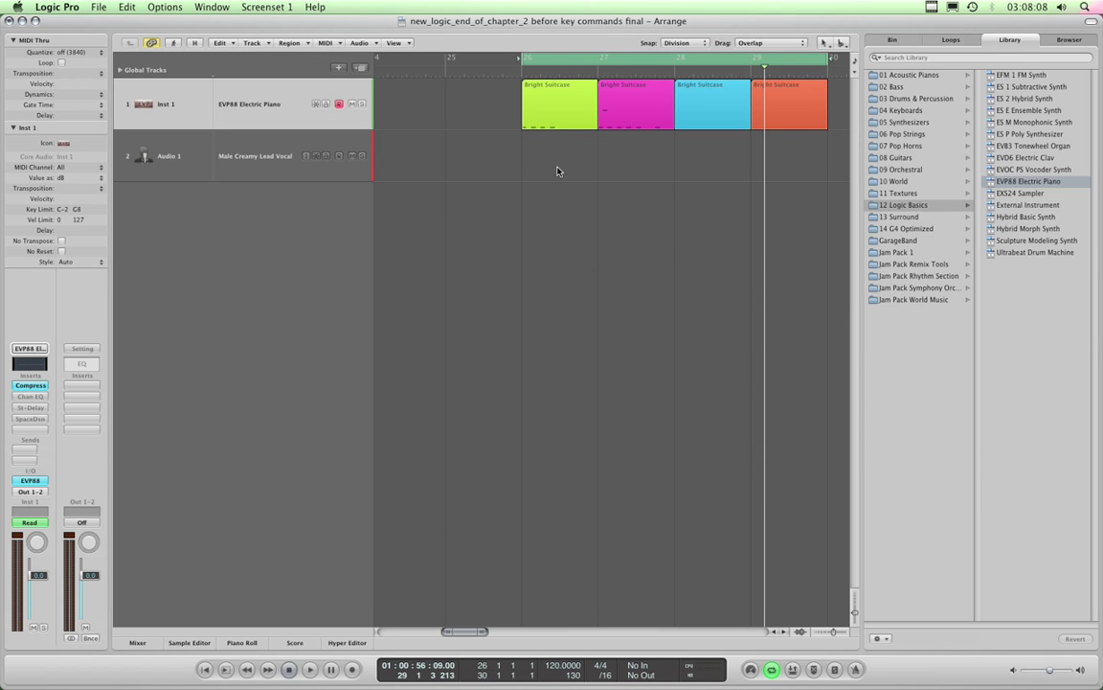
left_click(224, 161)
left_click(242, 109)
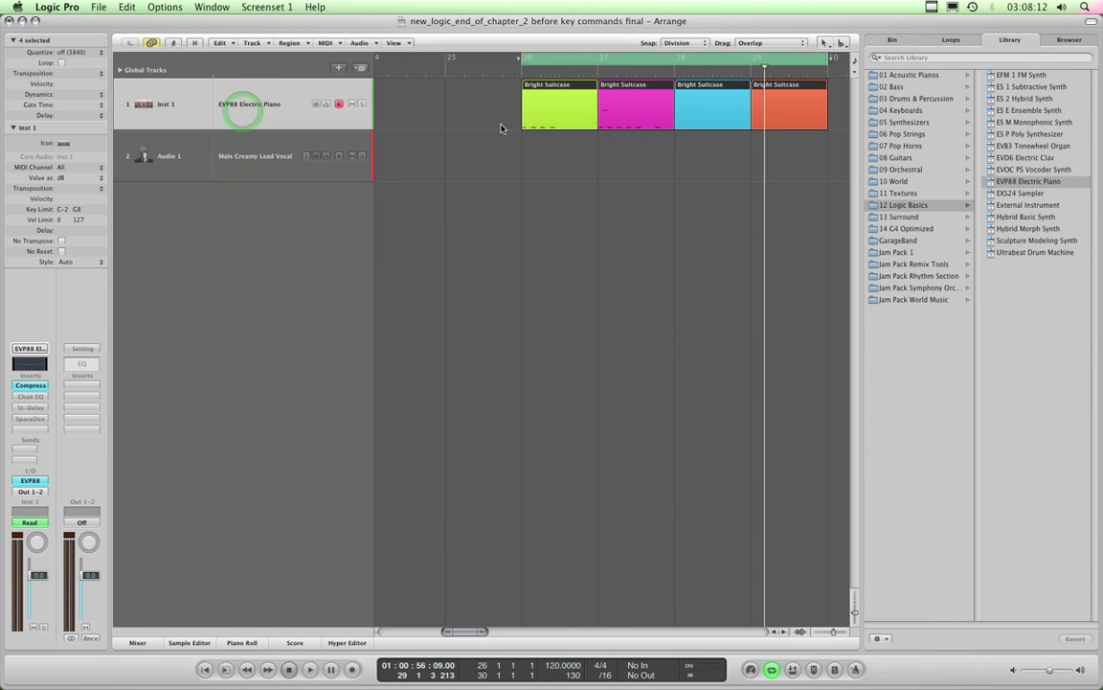
left_click(196, 108)
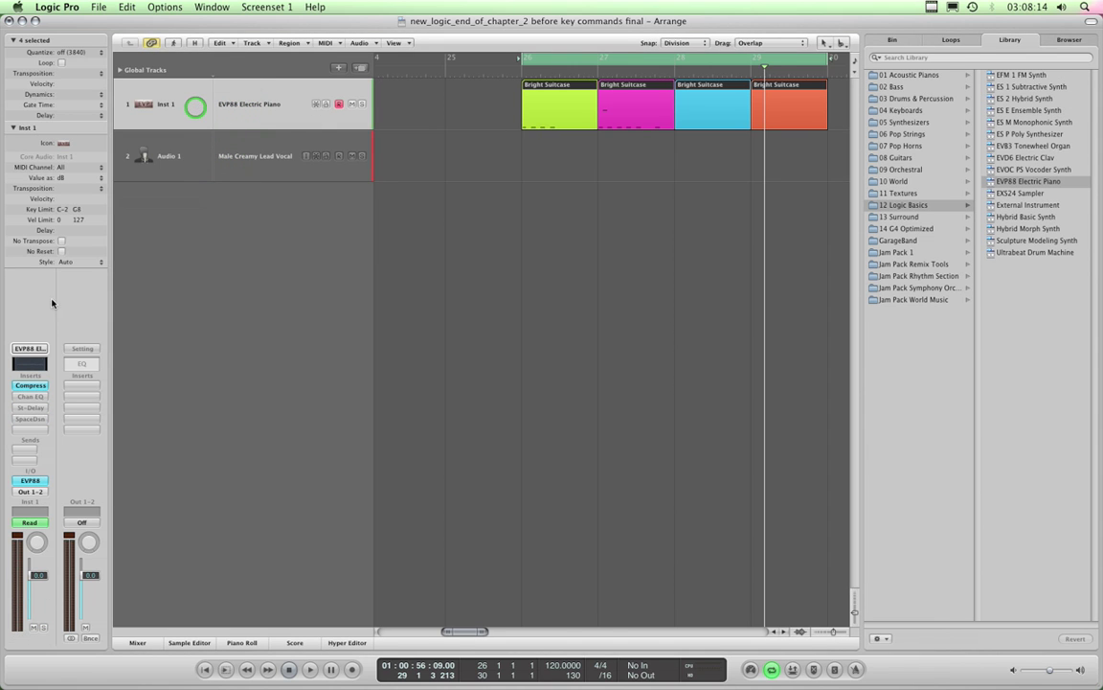
left_click(254, 156)
left_click(247, 121)
key("b")
key("b")
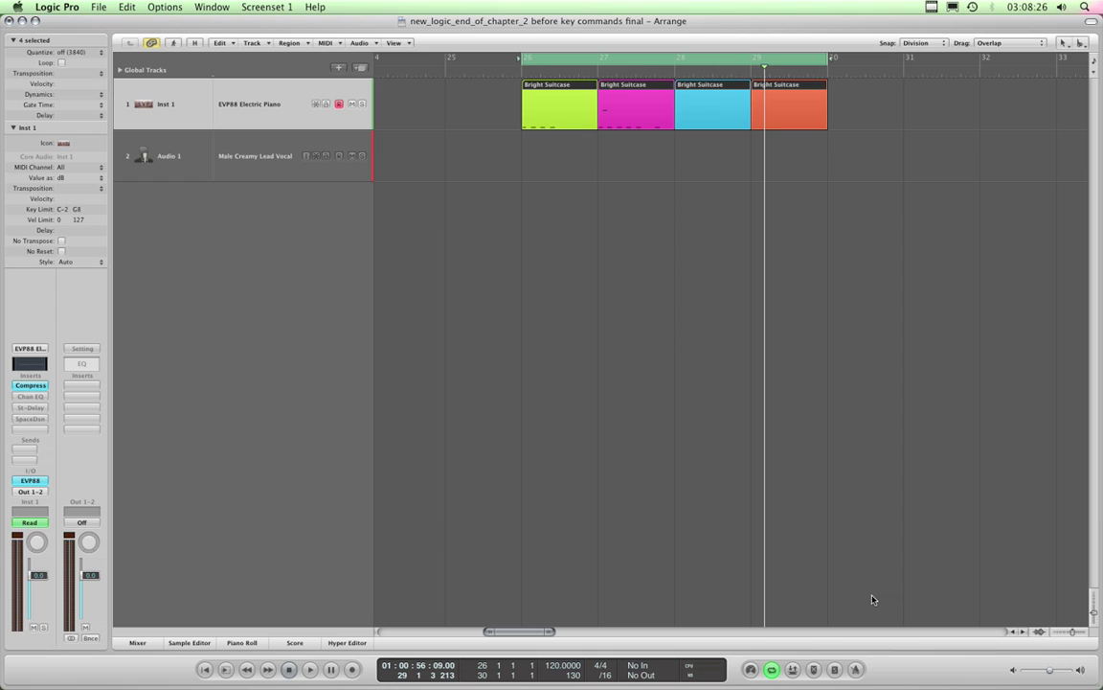
key("i")
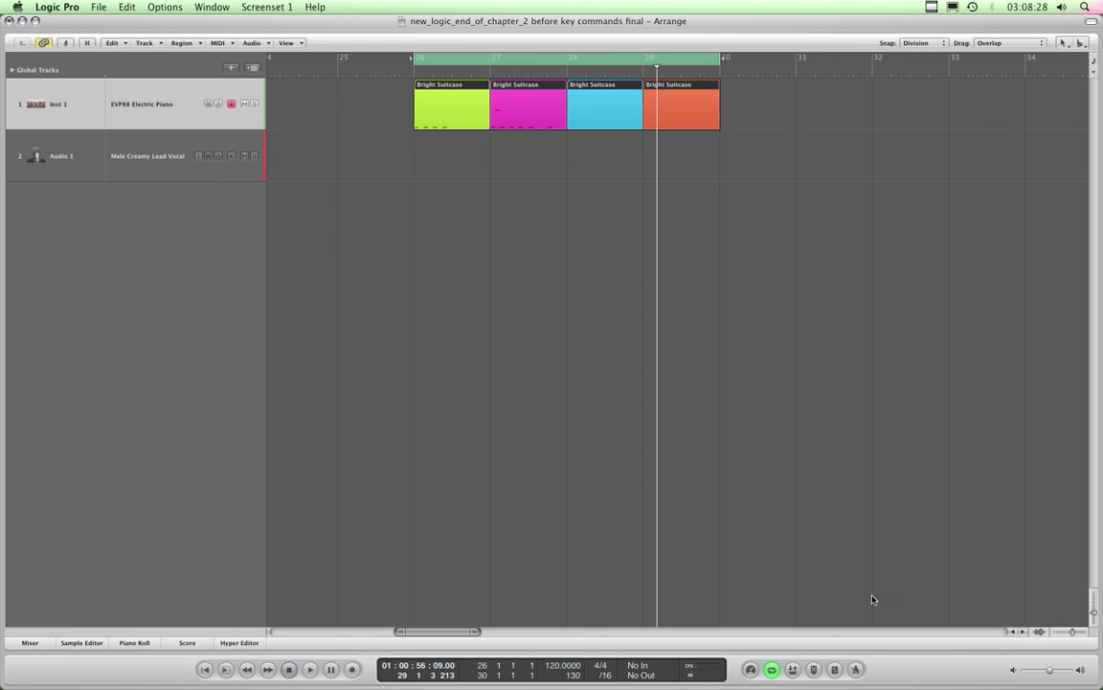